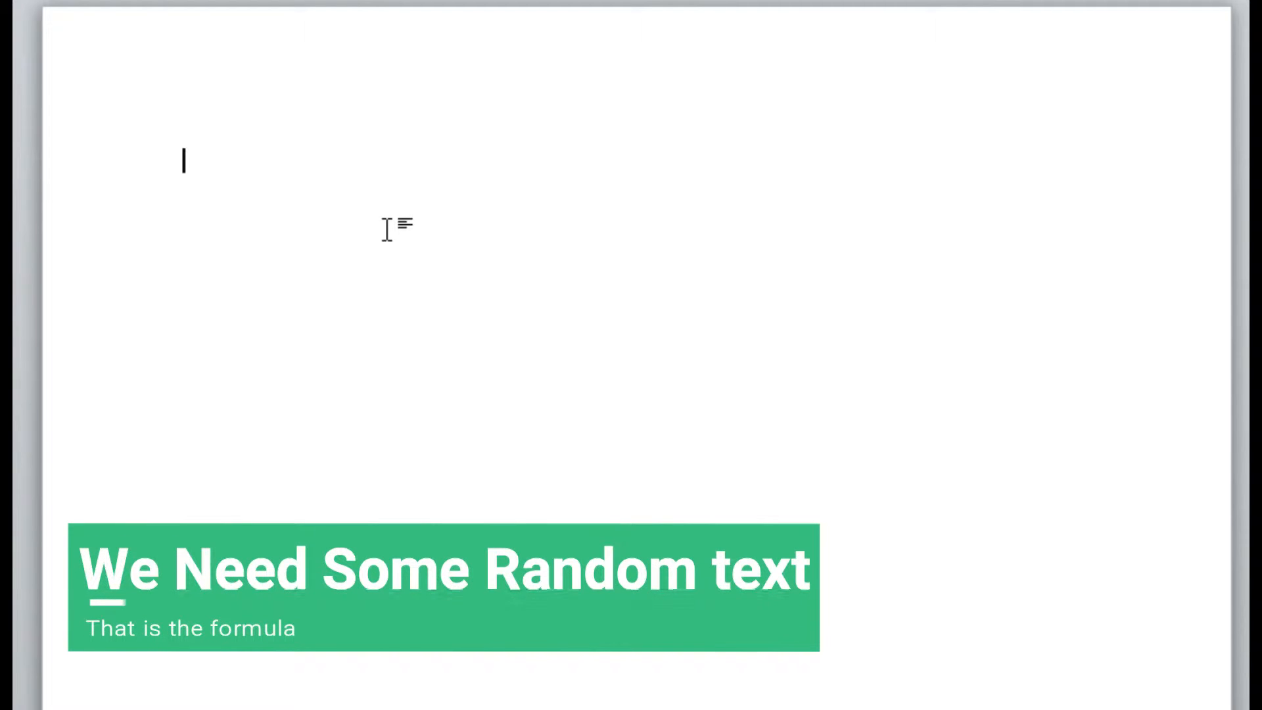
Generate random sample paragraphs in the blank document with =rand()
type("=rand(")
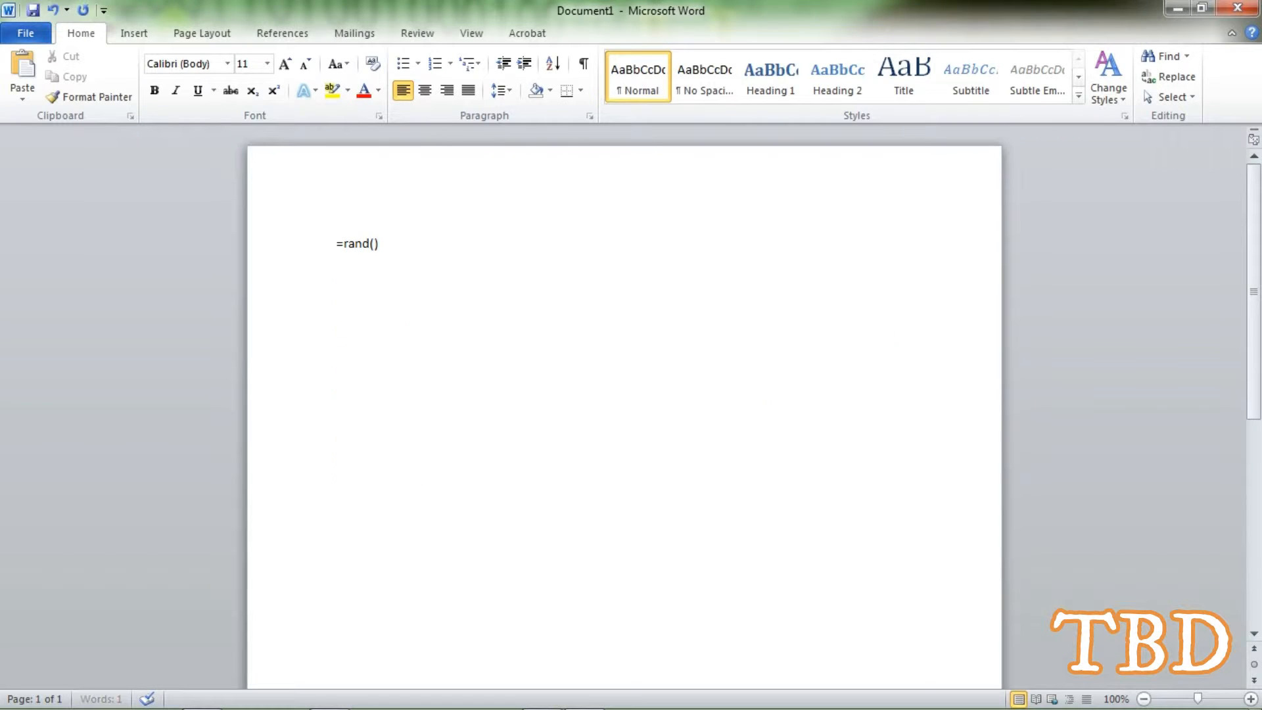
key("Return")
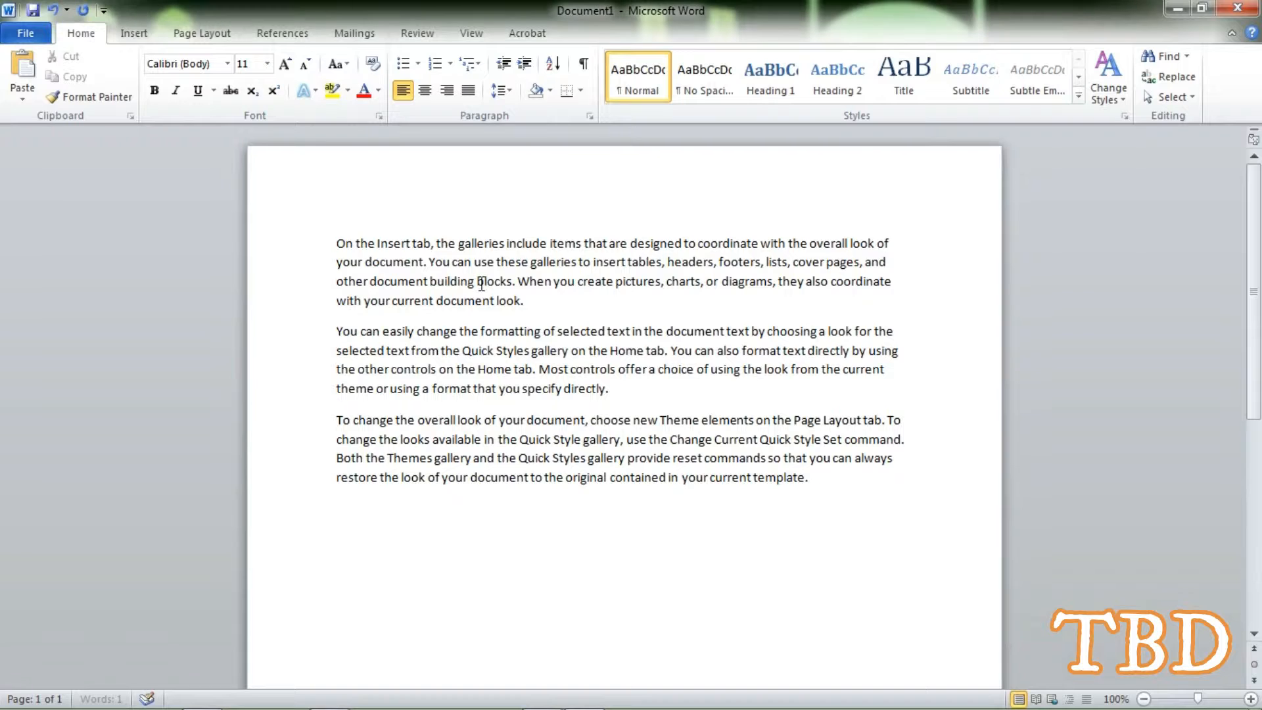
Set the first paragraph's font to Adobe Caslon Pro Bold at size 22
left_click_drag(536, 301, 318, 240)
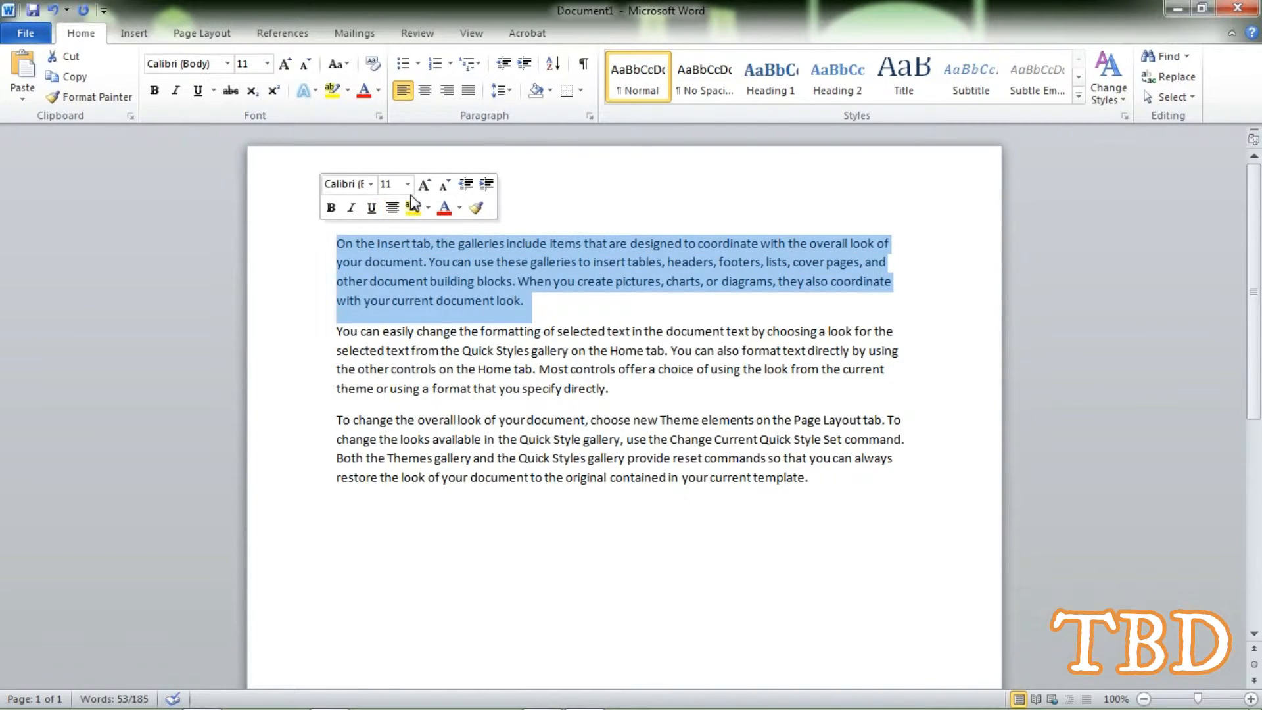
left_click(228, 64)
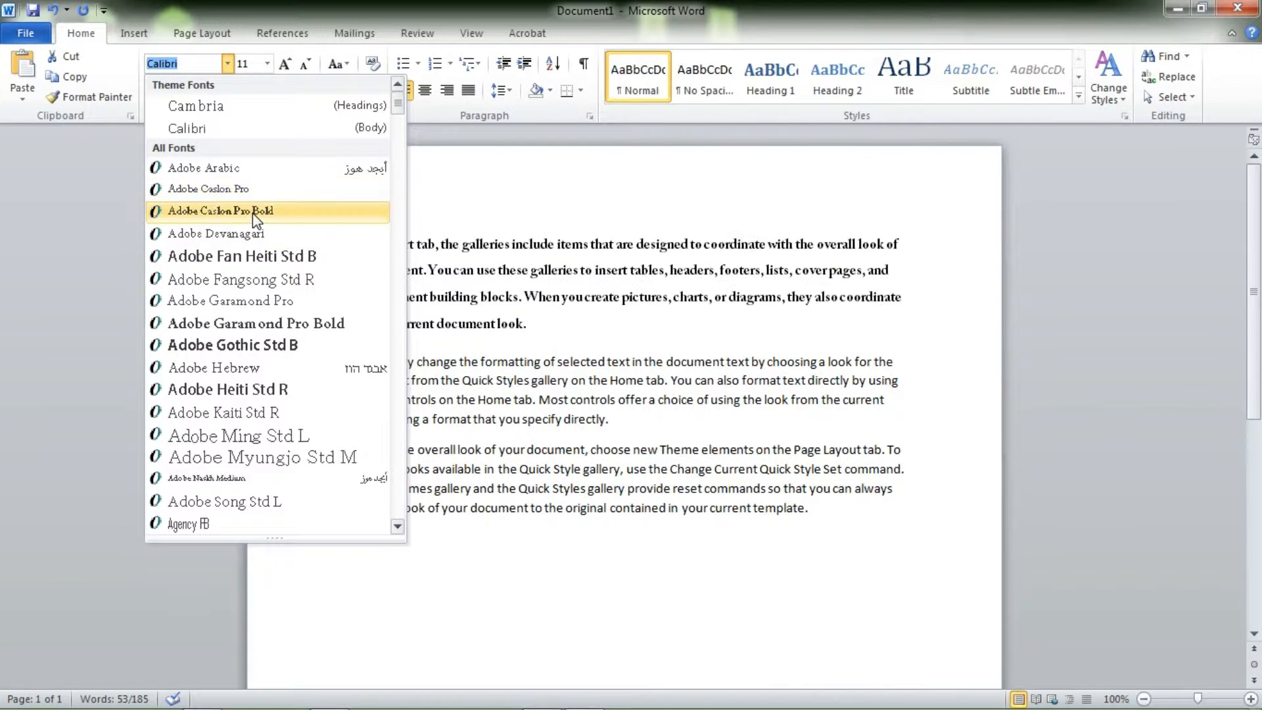
left_click(253, 211)
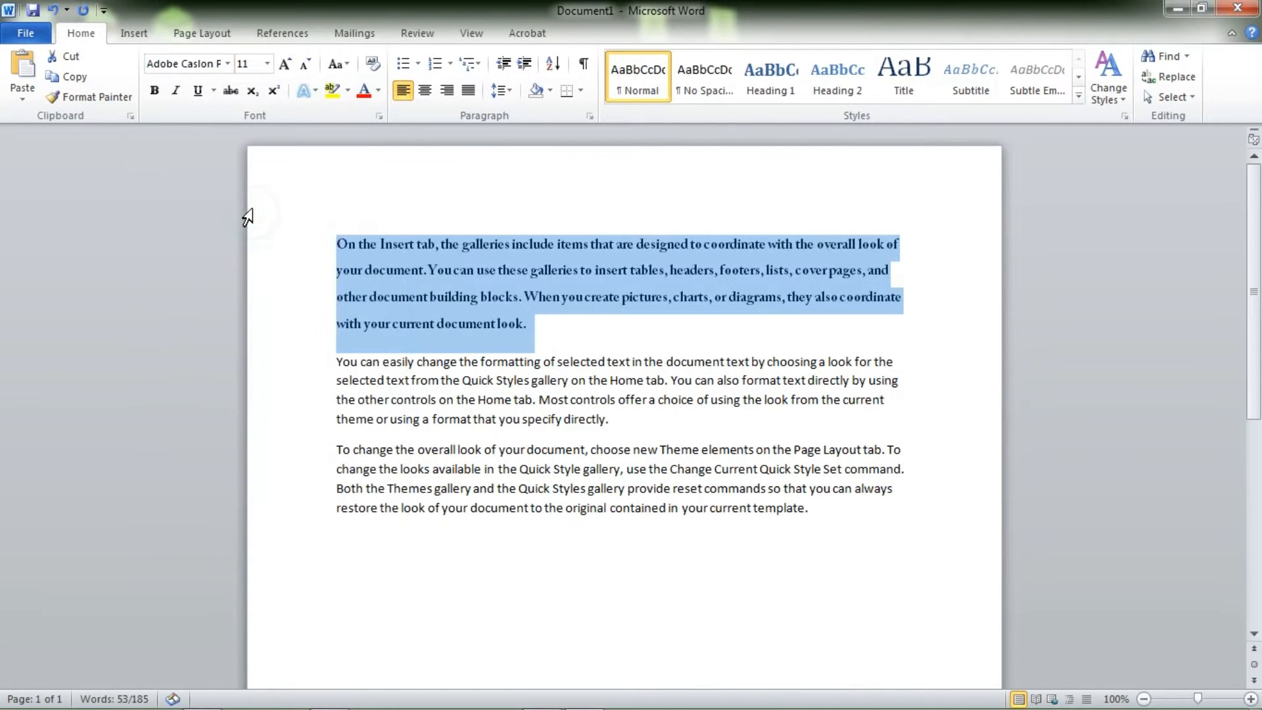
left_click(268, 64)
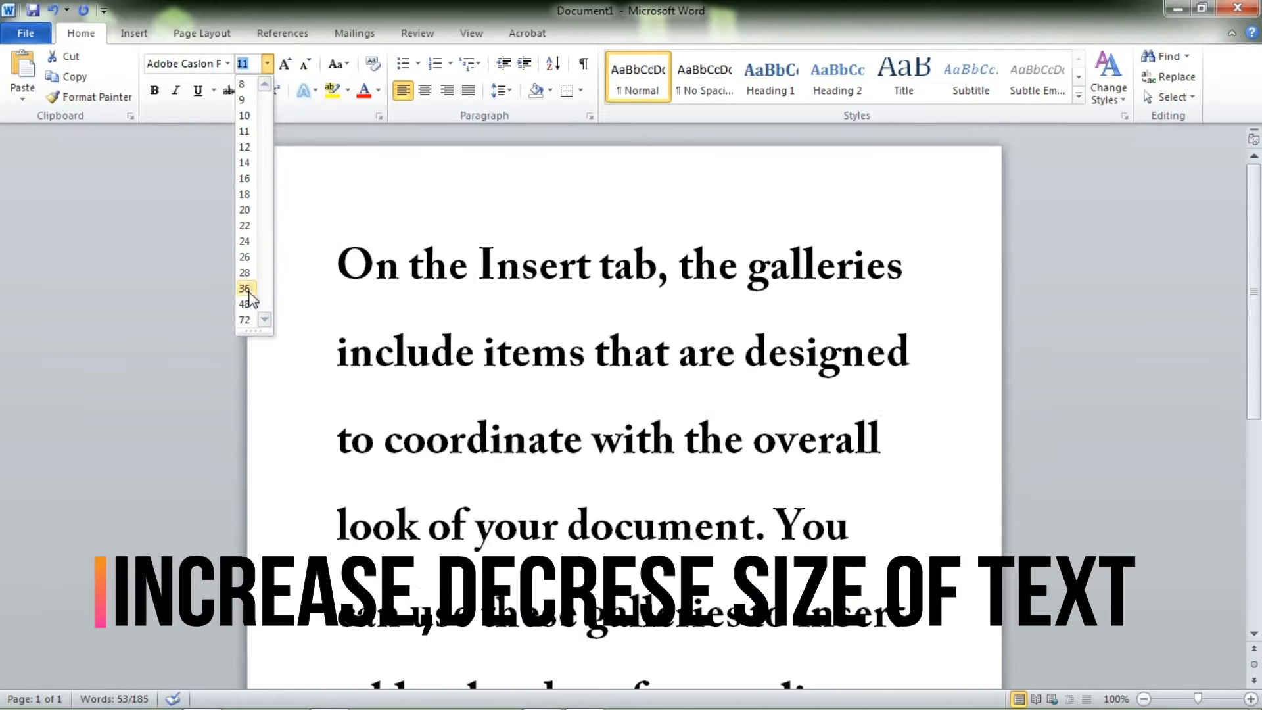
left_click(245, 226)
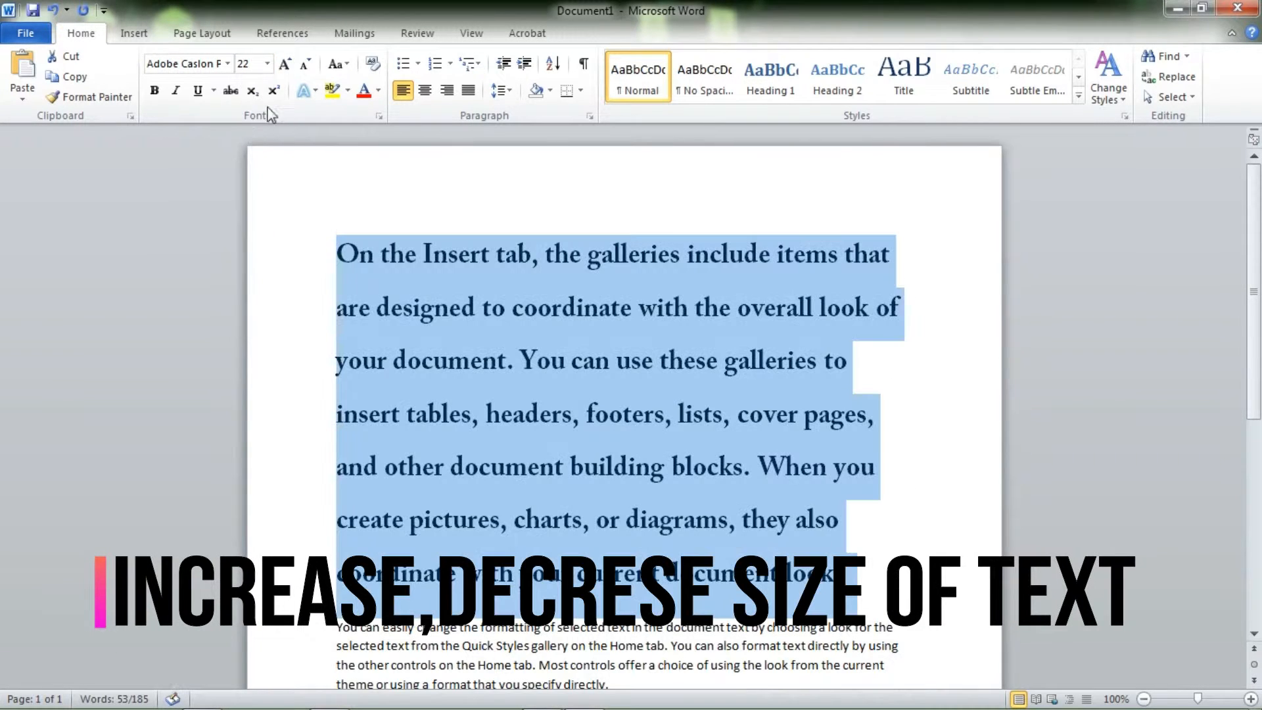
Grow and shrink the first paragraph's text in increments, ending at font size 20
left_click(288, 63)
left_click(288, 63)
left_click(304, 64)
left_click(304, 63)
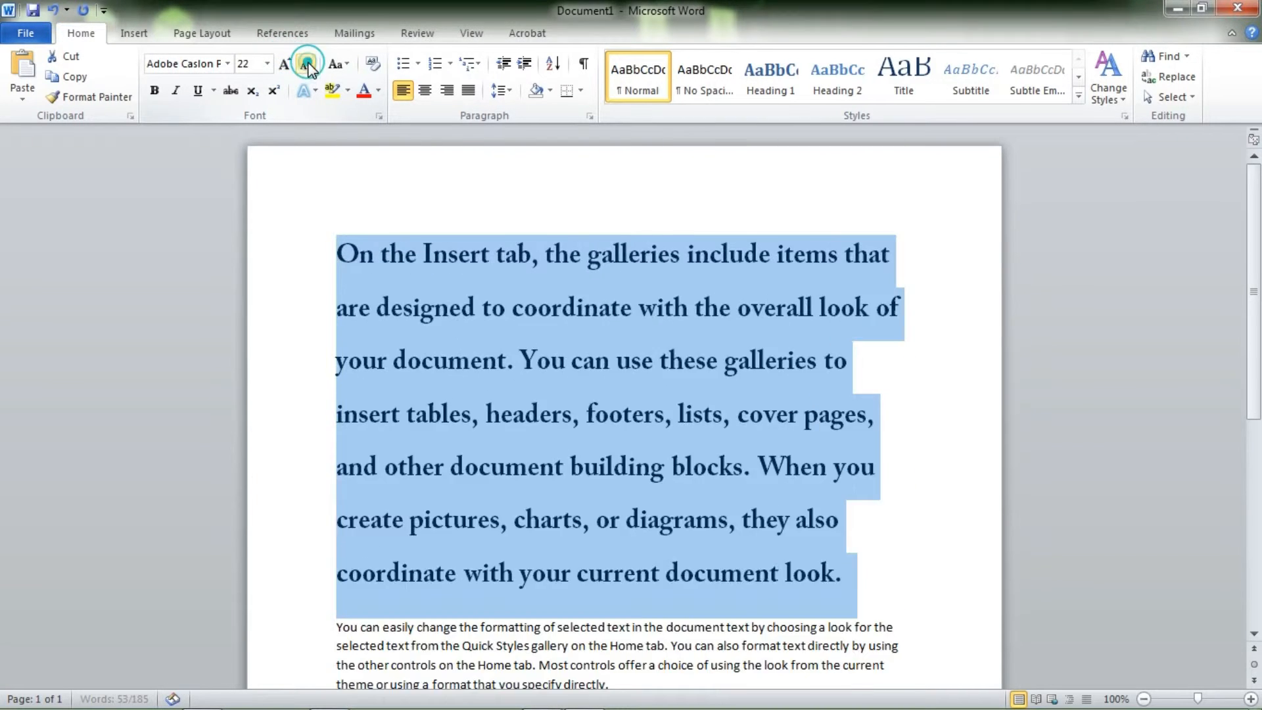
left_click(304, 64)
left_click(305, 63)
left_click(290, 63)
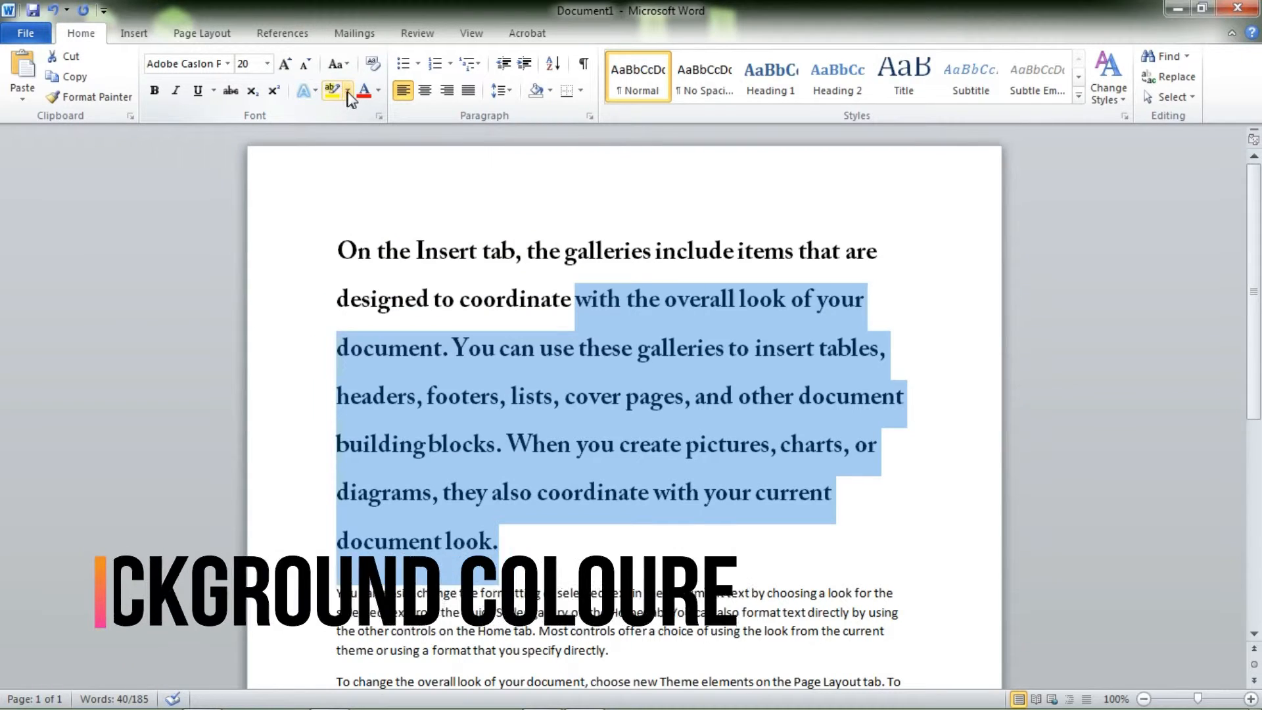
Highlight the first paragraph in yellow from "with the overall look" through "document look."
left_click(348, 91)
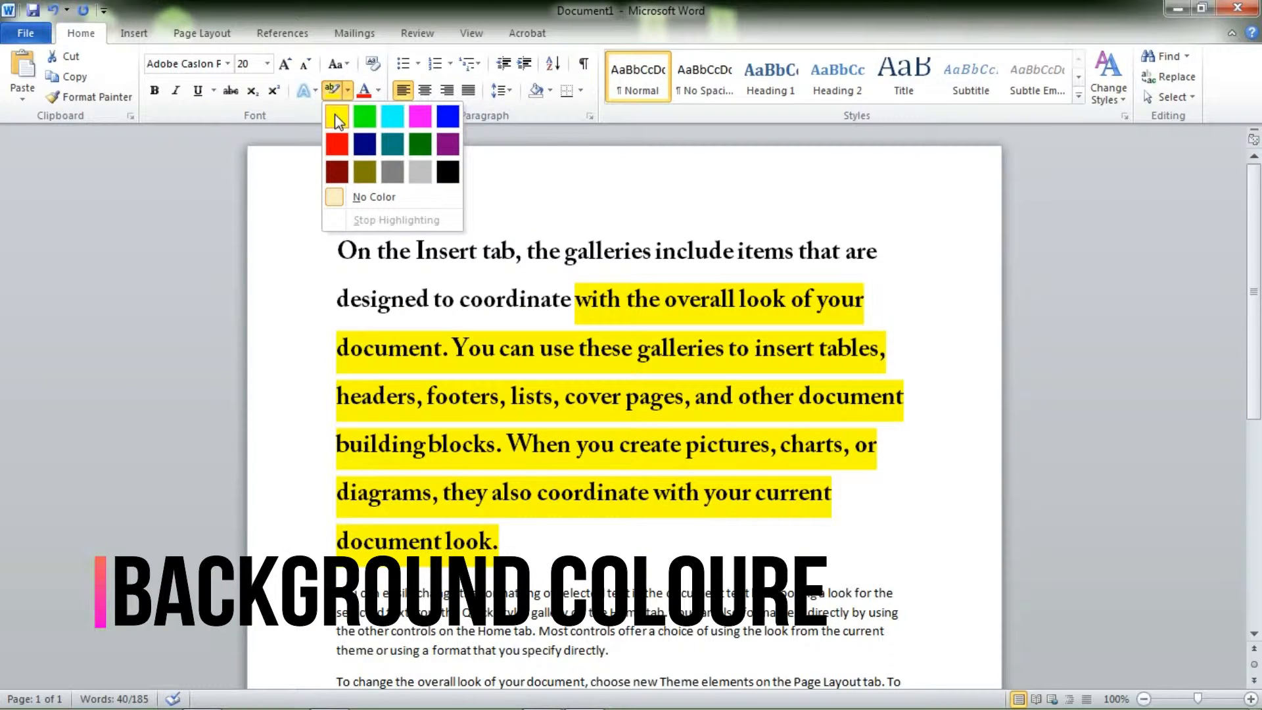
left_click(334, 113)
left_click(505, 304)
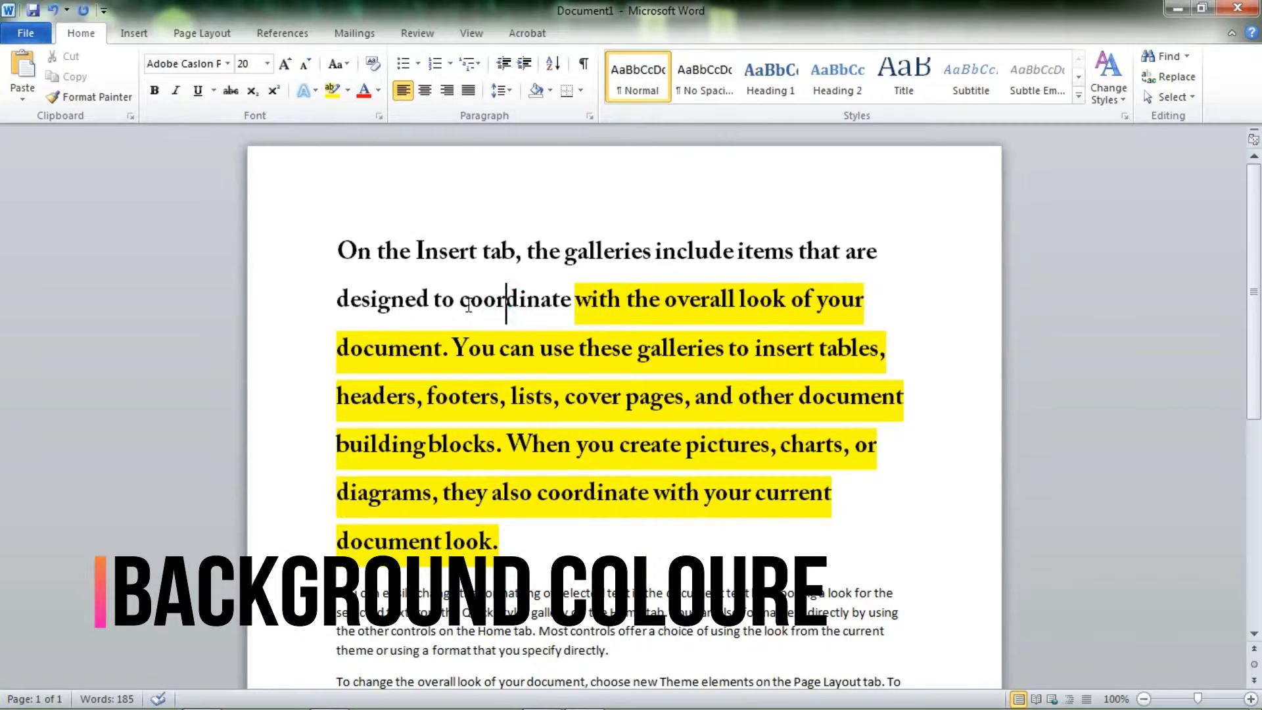
Change the font color of the opening words "On the Insert tab" through "designed to" to red
left_click_drag(460, 301, 327, 231)
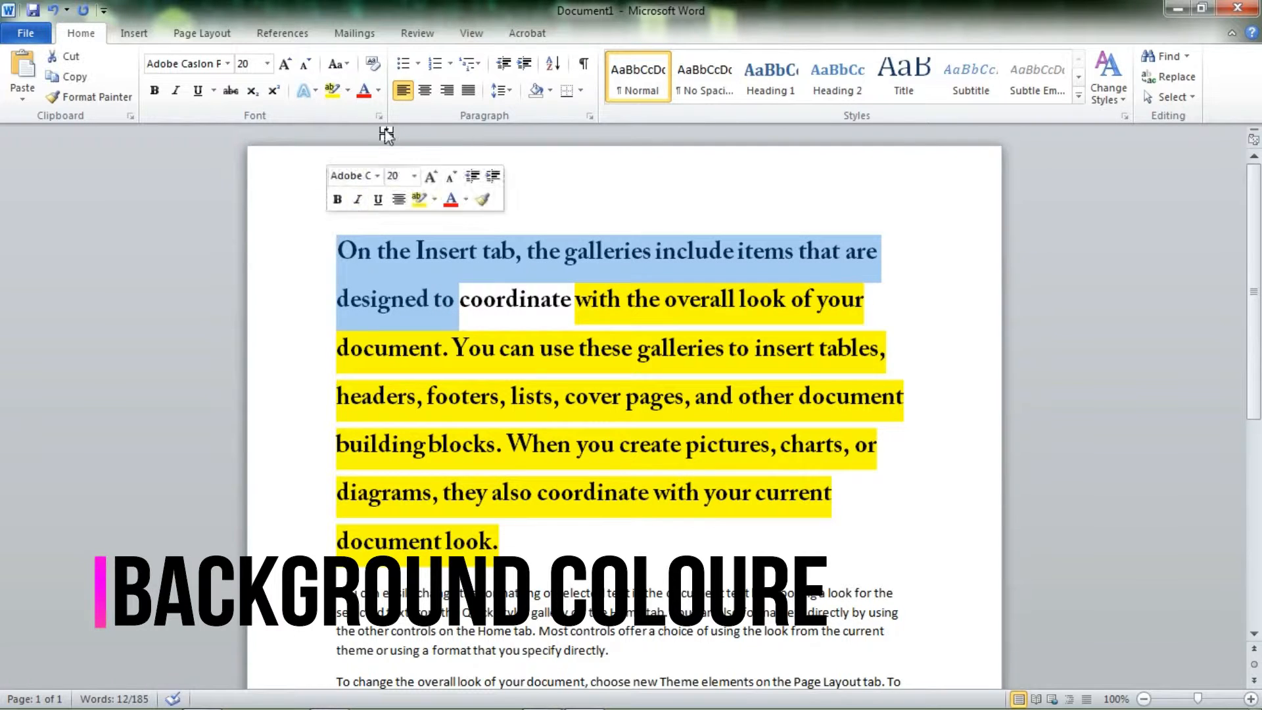
left_click(380, 95)
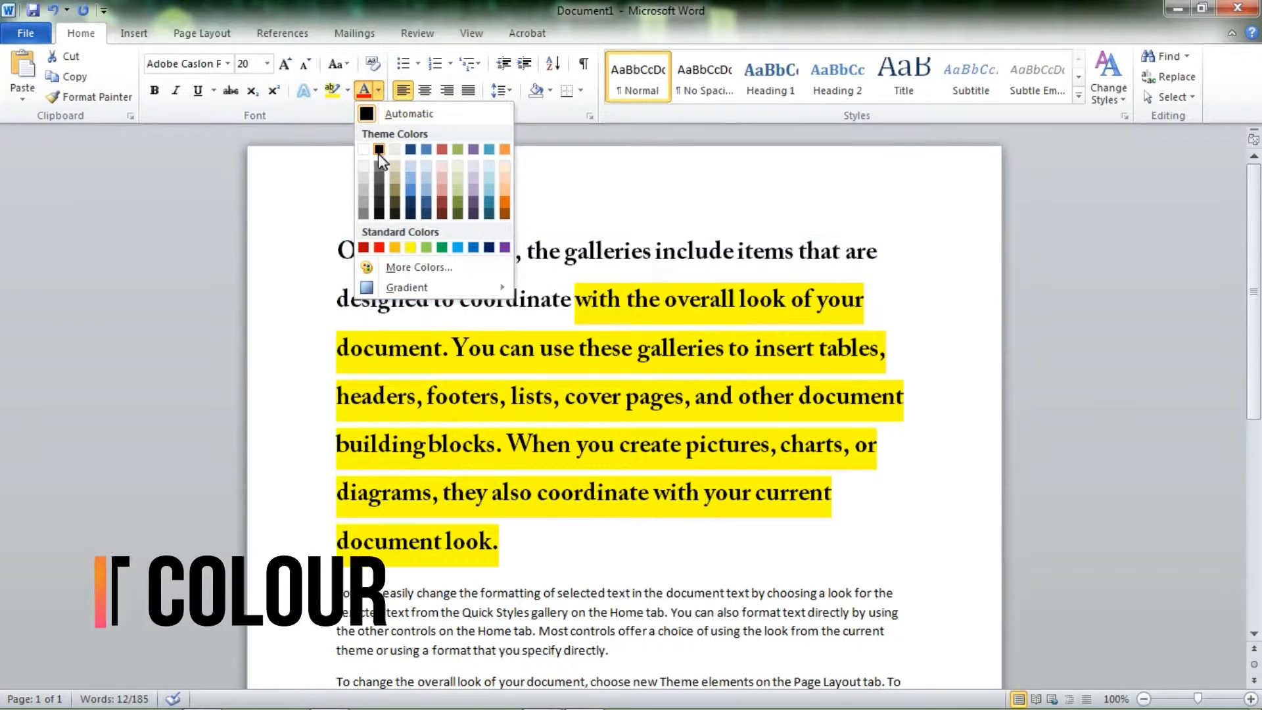
left_click(380, 247)
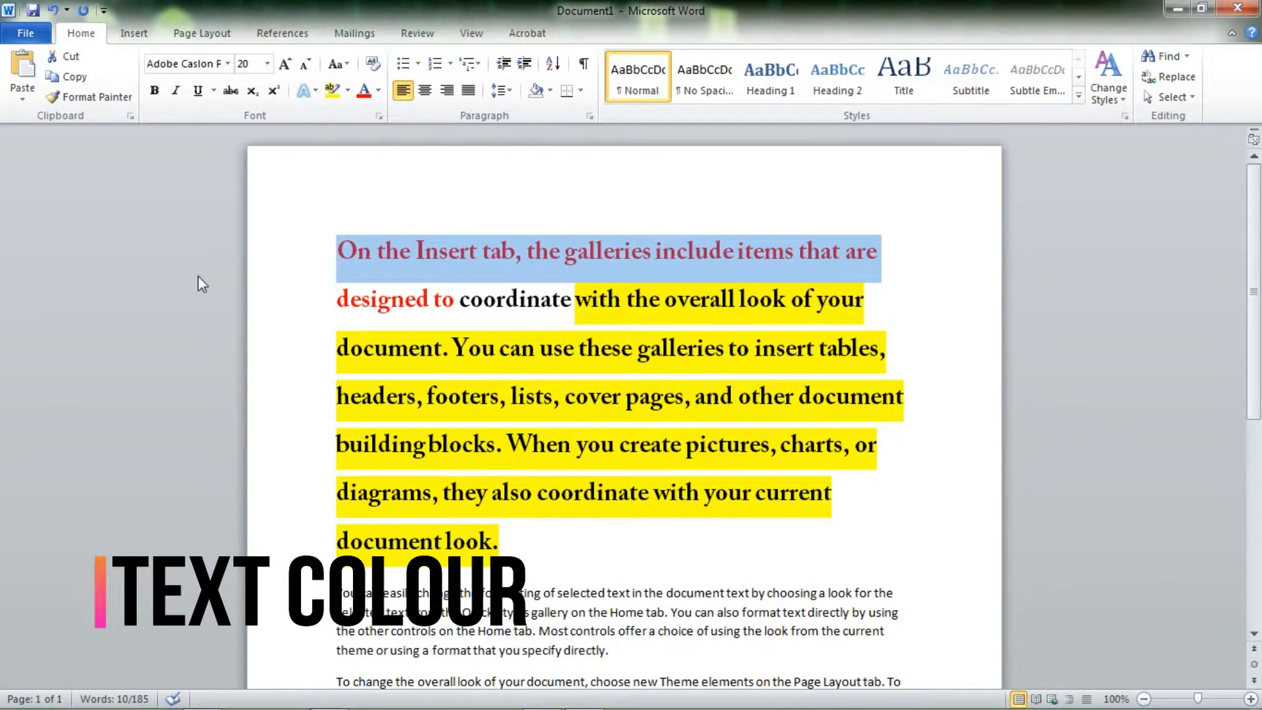
left_click(331, 217)
left_click_drag(347, 250, 460, 304)
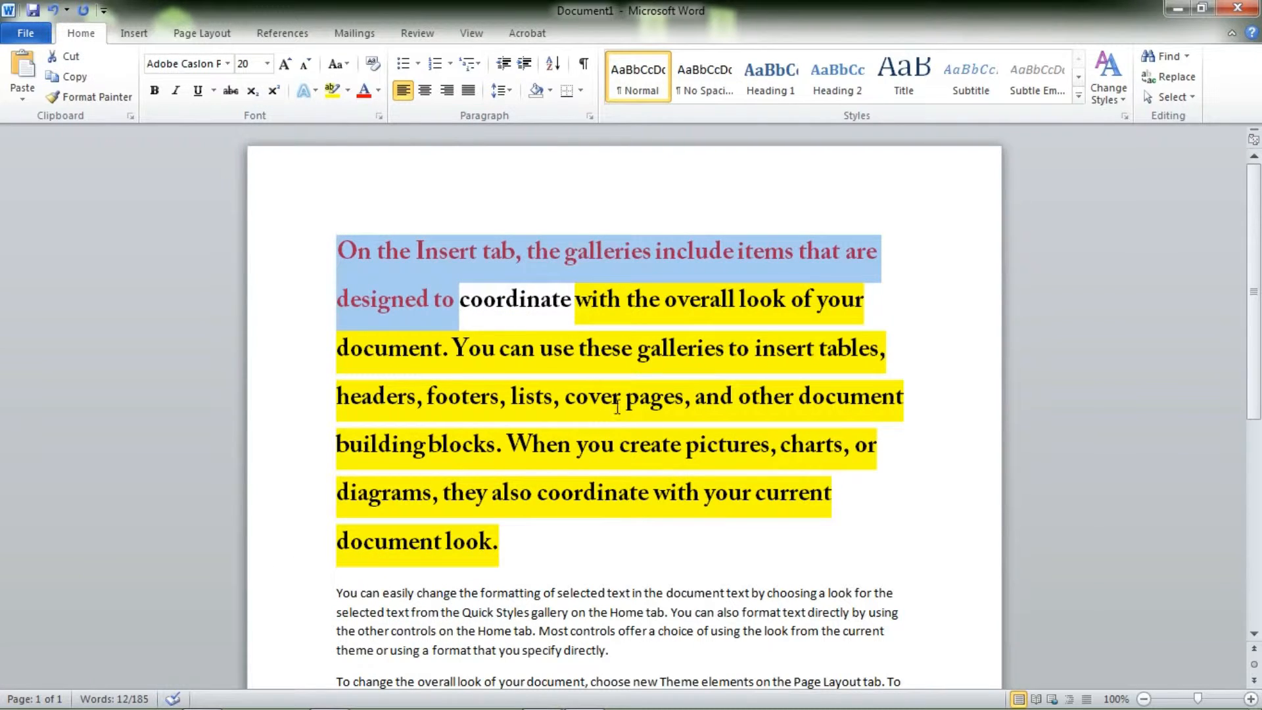
left_click(451, 185)
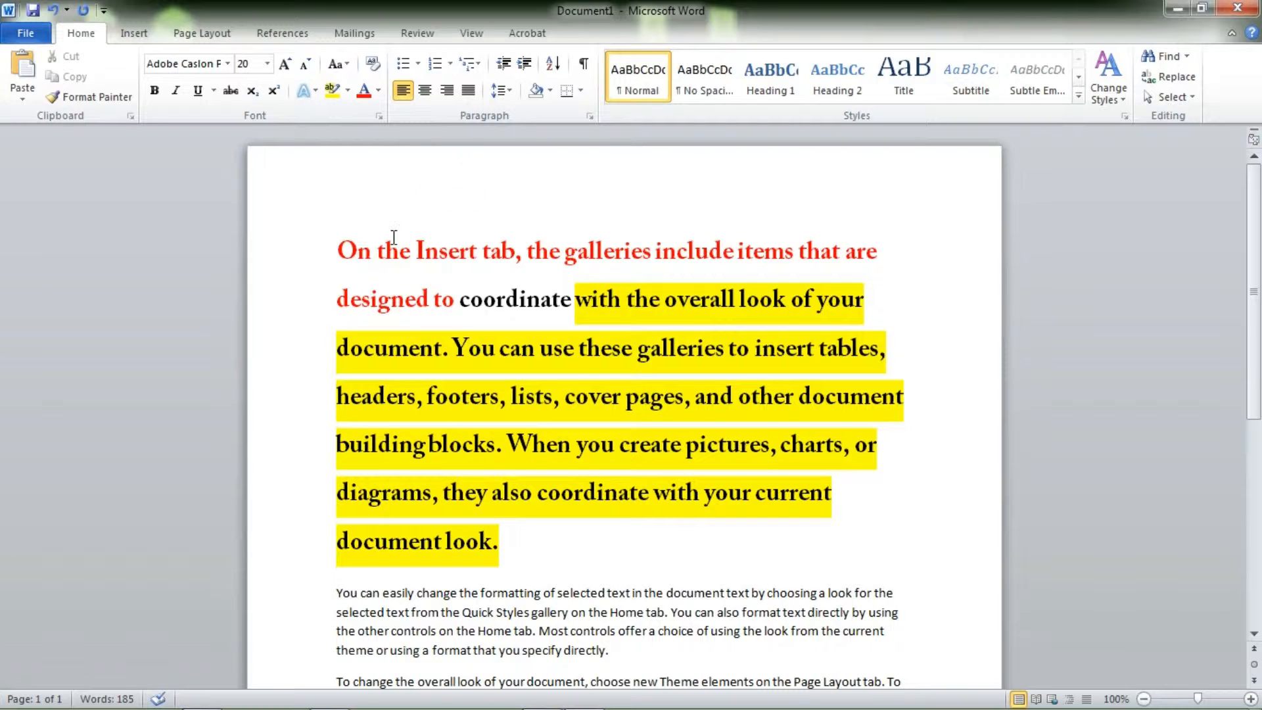
Apply yellow paragraph shading to the second paragraph, starting "You can easily change the formatting."
scroll(387, 278, "down", 2)
left_click_drag(336, 458, 647, 531)
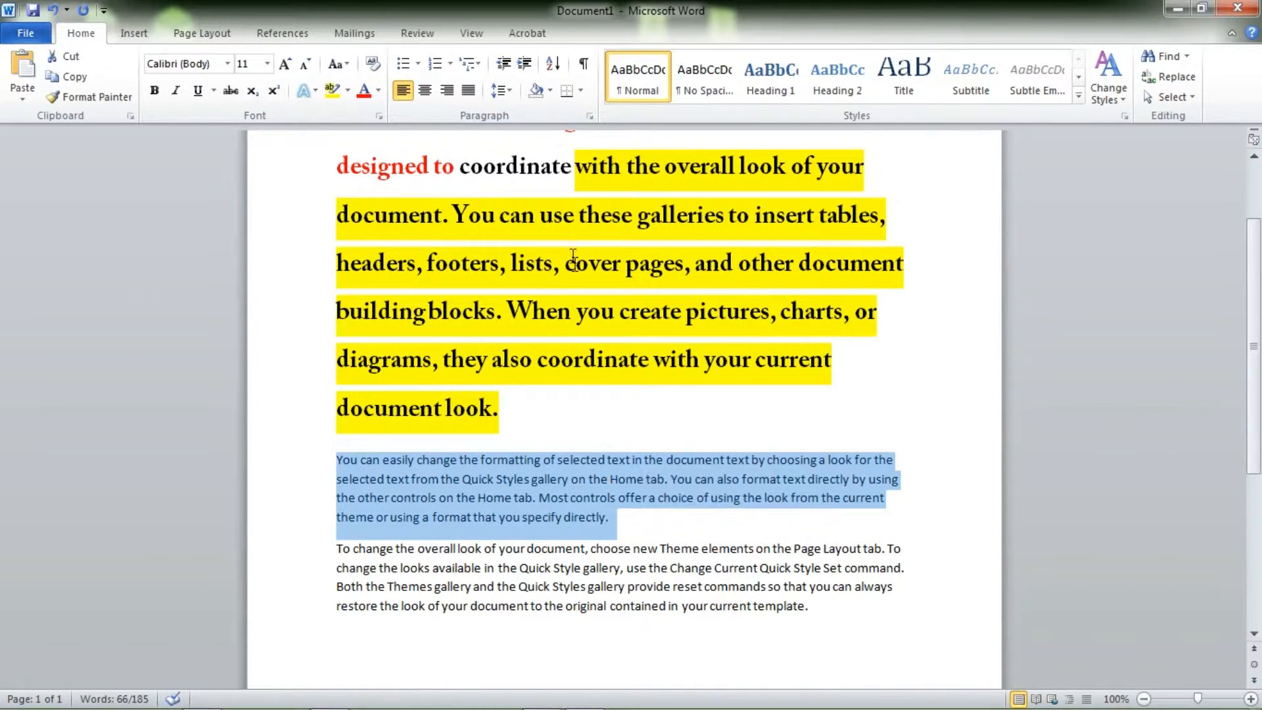
left_click(550, 91)
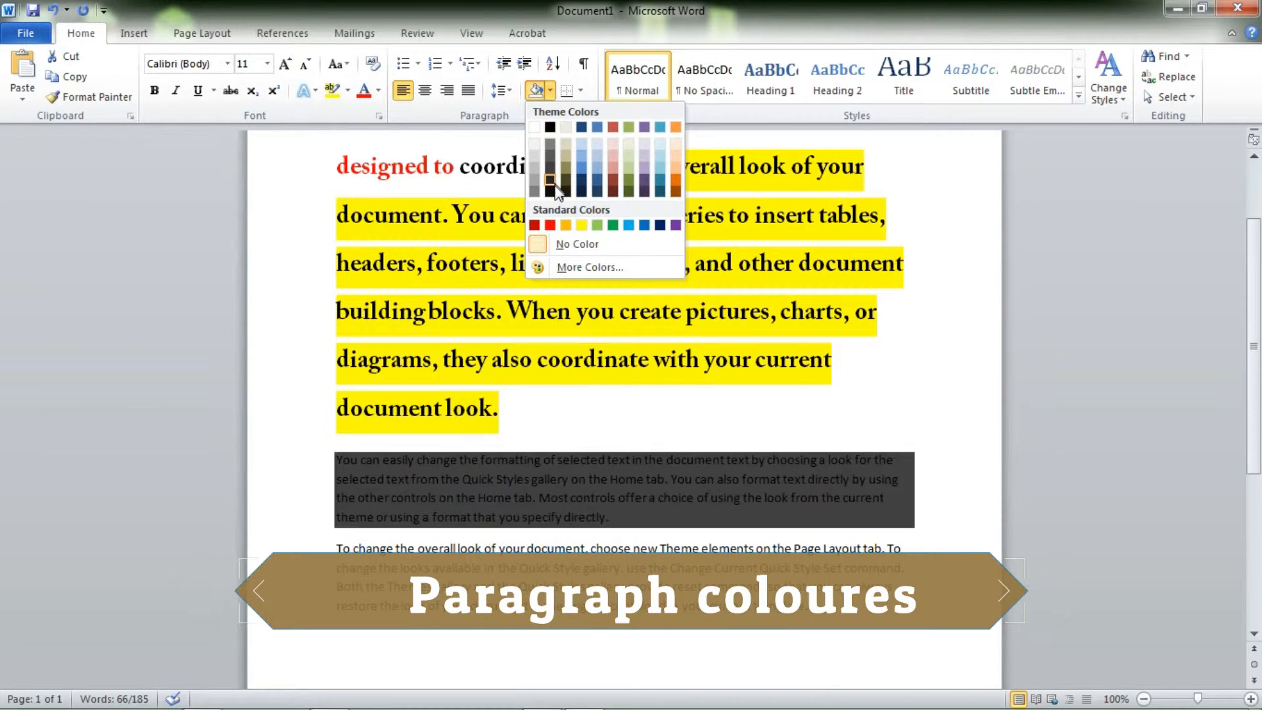
left_click(583, 226)
left_click(313, 249)
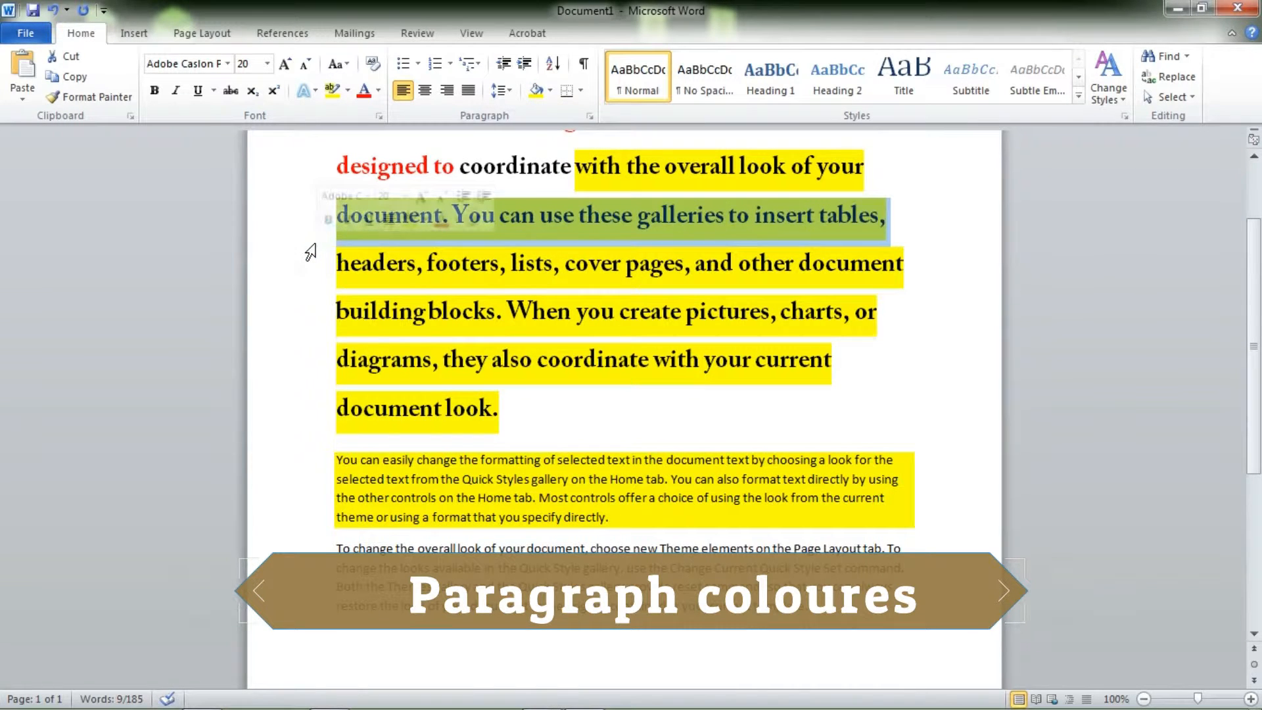
left_click(612, 408)
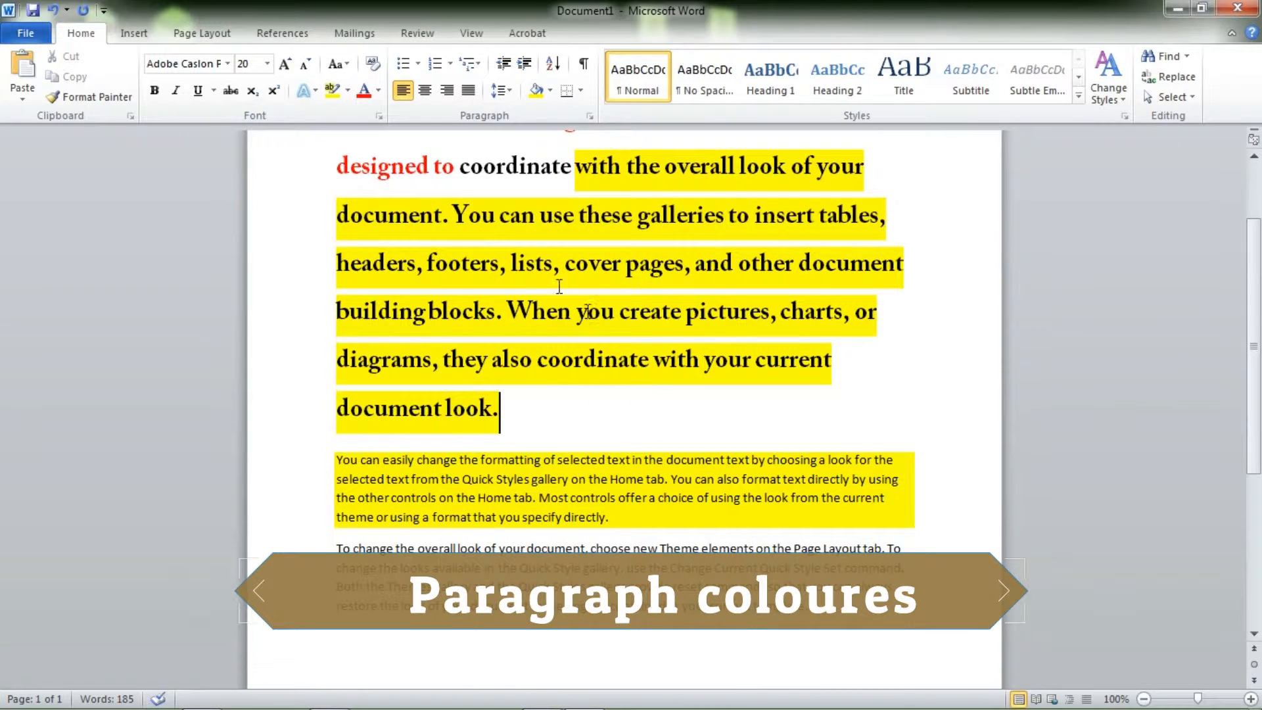
left_click_drag(435, 172, 370, 172)
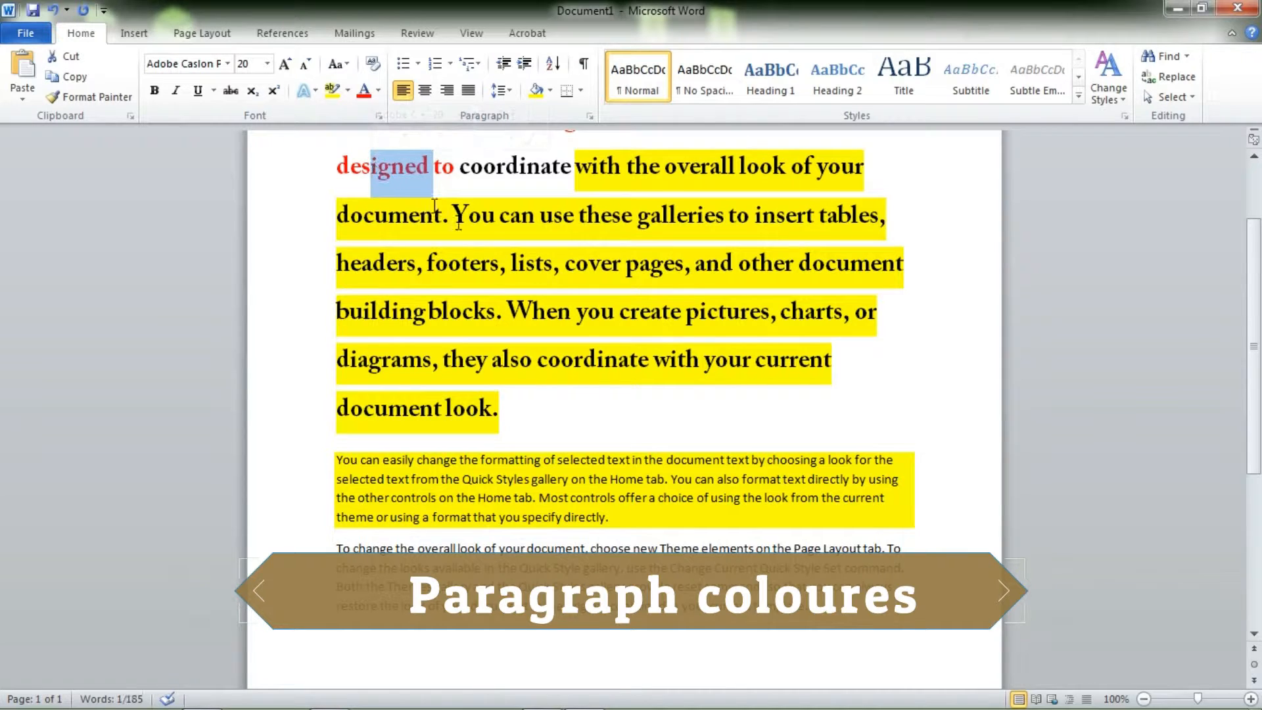
Set the last paragraph to font size 16 and make it bold and italic
left_click_drag(508, 485, 592, 498)
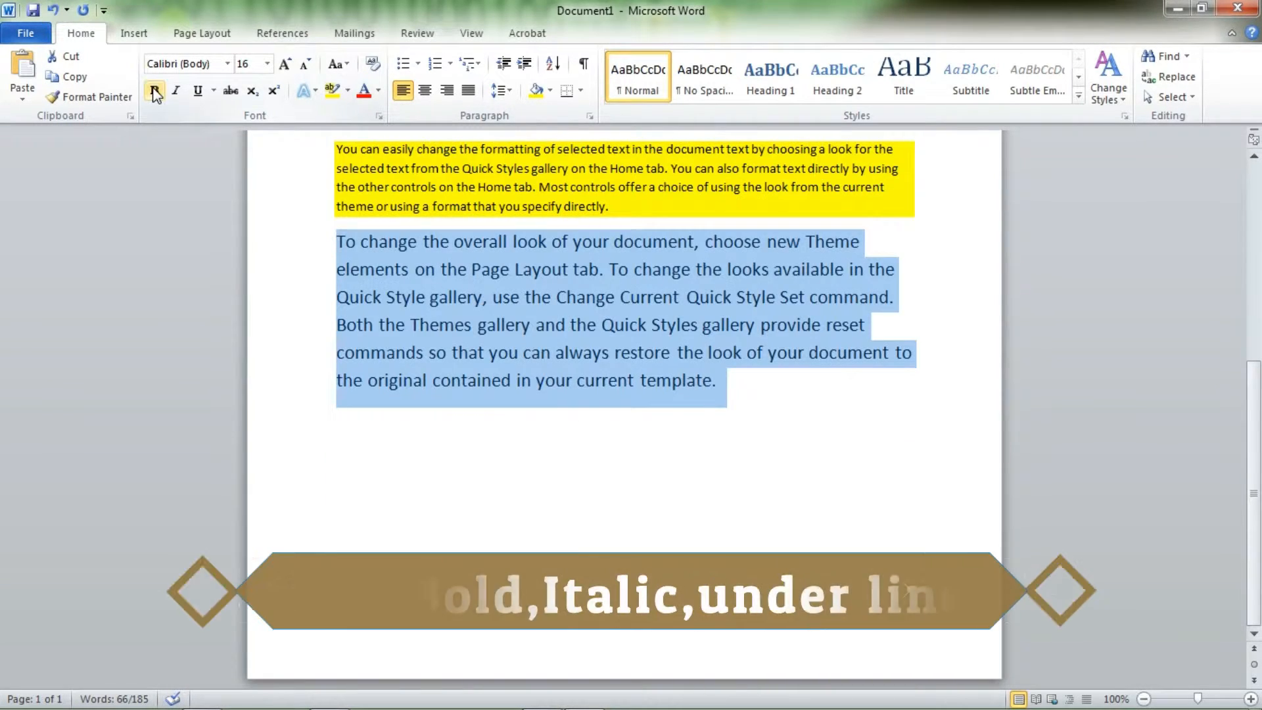
left_click(155, 91)
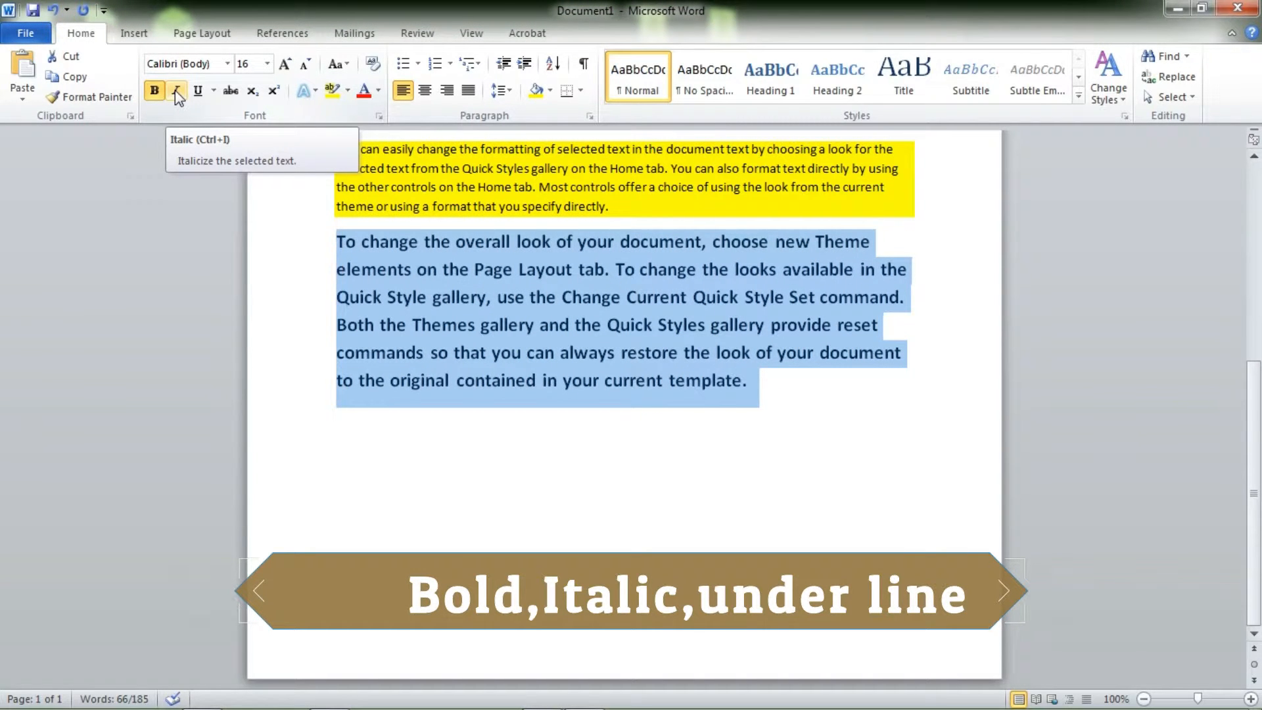
left_click(177, 92)
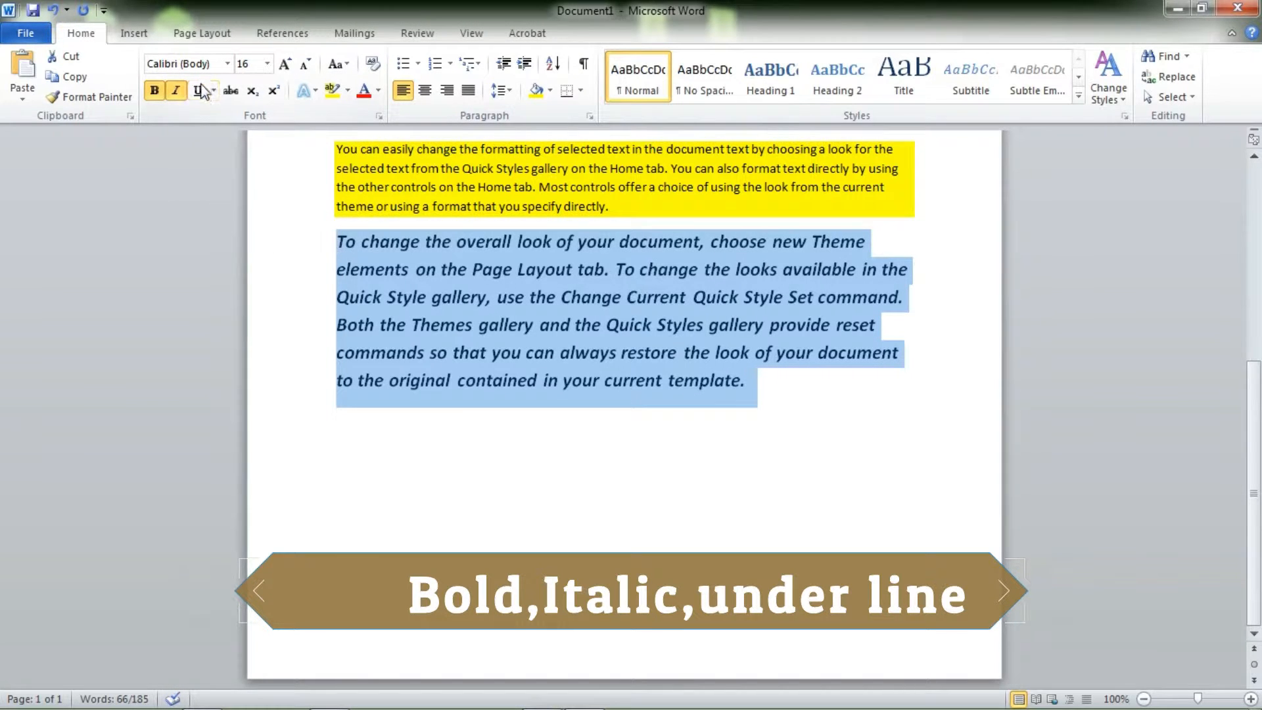
Underline the first line of the last paragraph, "To change the overall look of your document, choose new Theme."
left_click(319, 242)
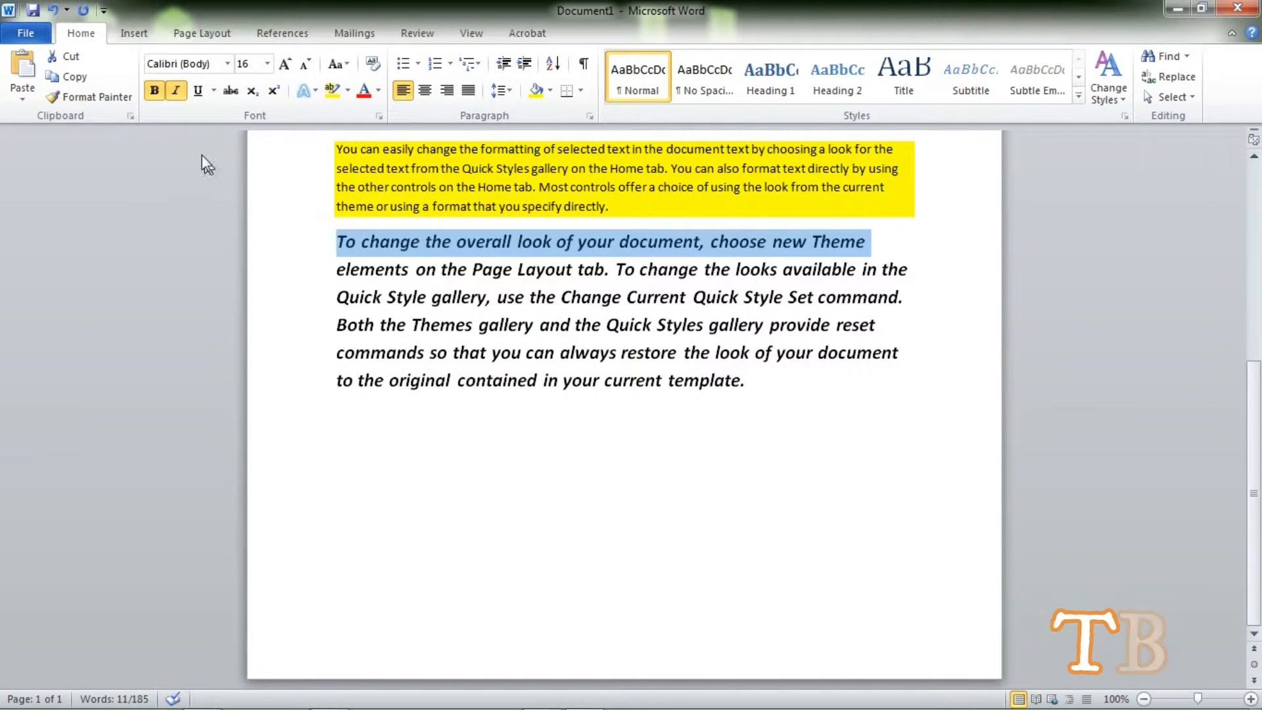
left_click(198, 92)
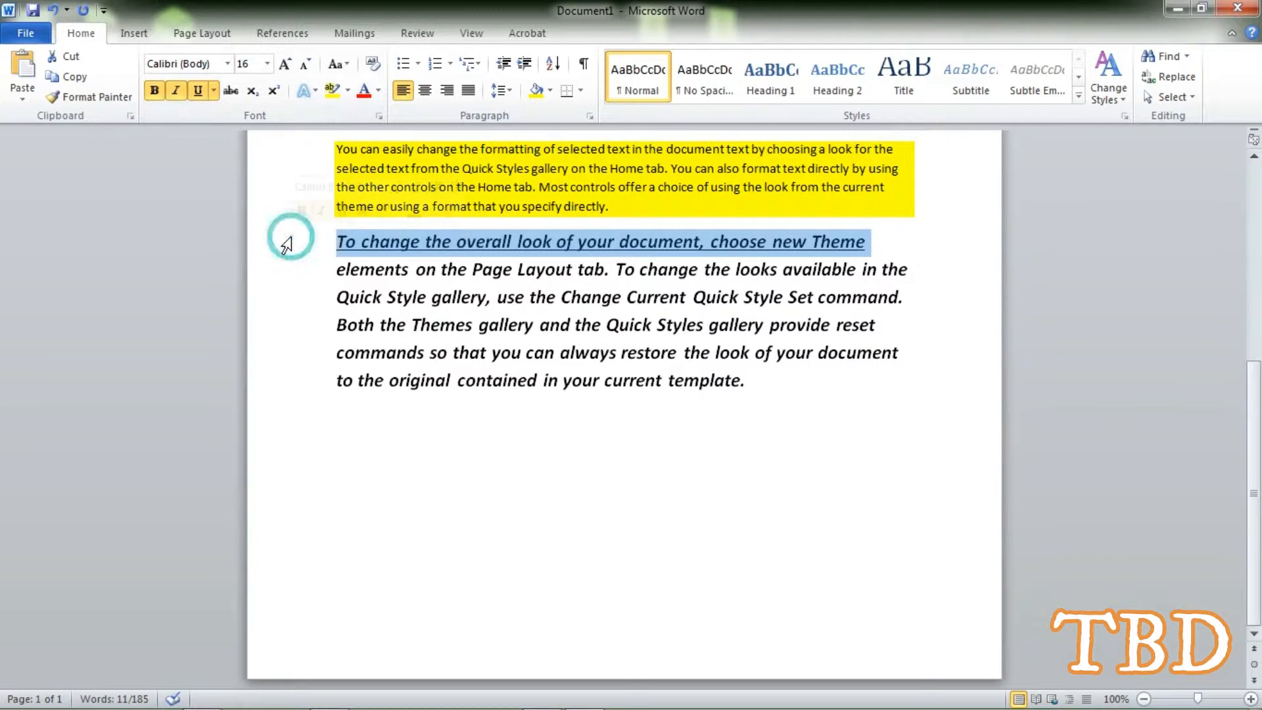
left_click(466, 335)
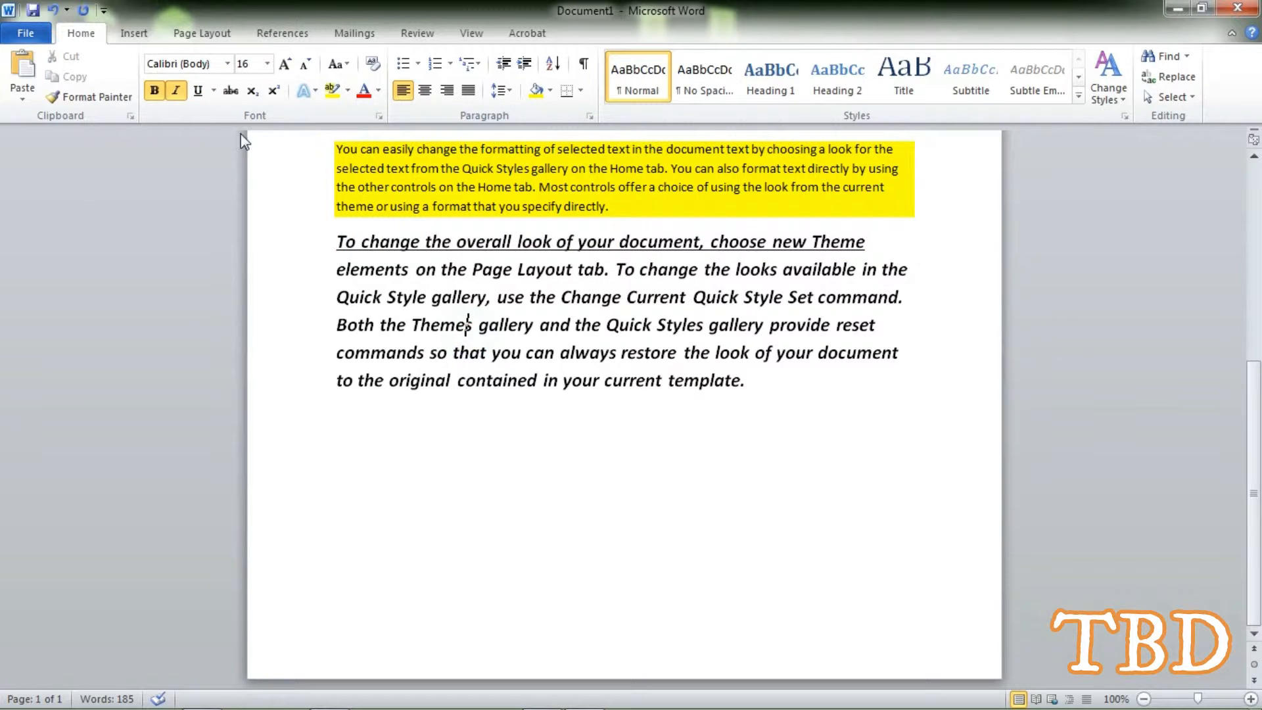
Apply strikethrough to the word "elements" in the last paragraph
mouse_move(337, 272)
left_mouse_down()
mouse_move(420, 273)
mouse_move(361, 269)
left_mouse_up()
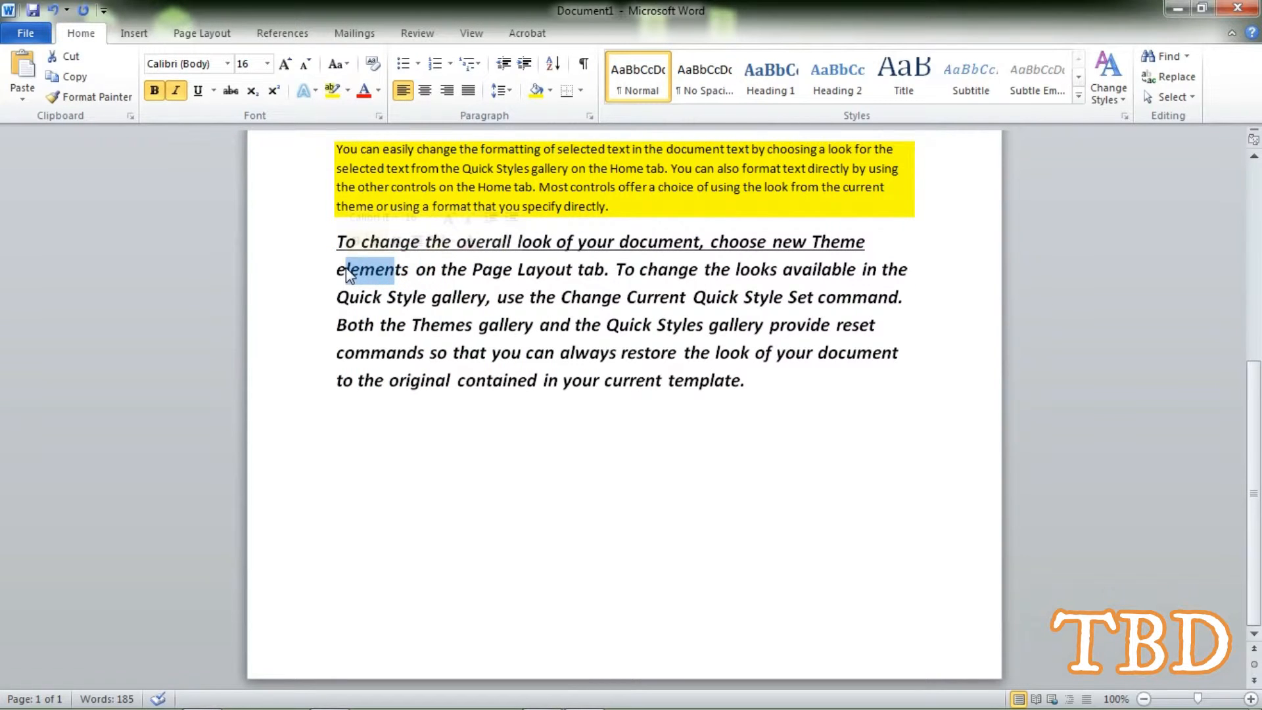
double_click(358, 268)
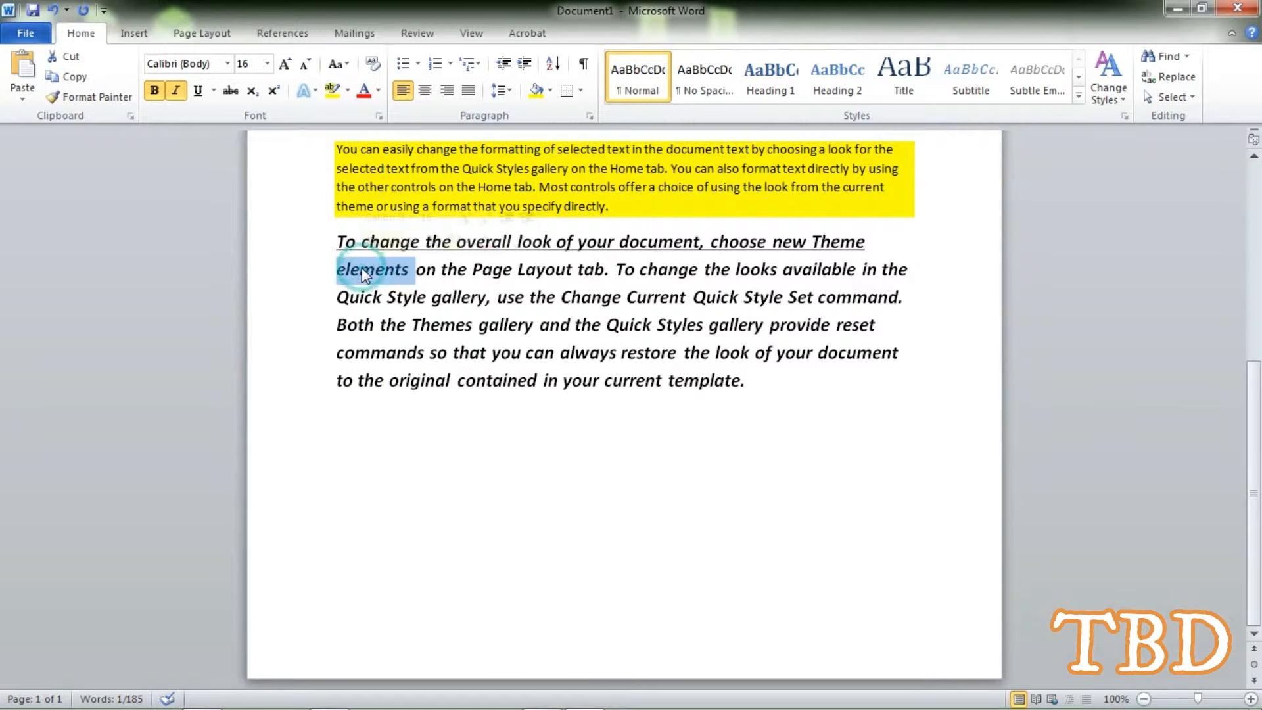
left_click(232, 91)
left_click(289, 297)
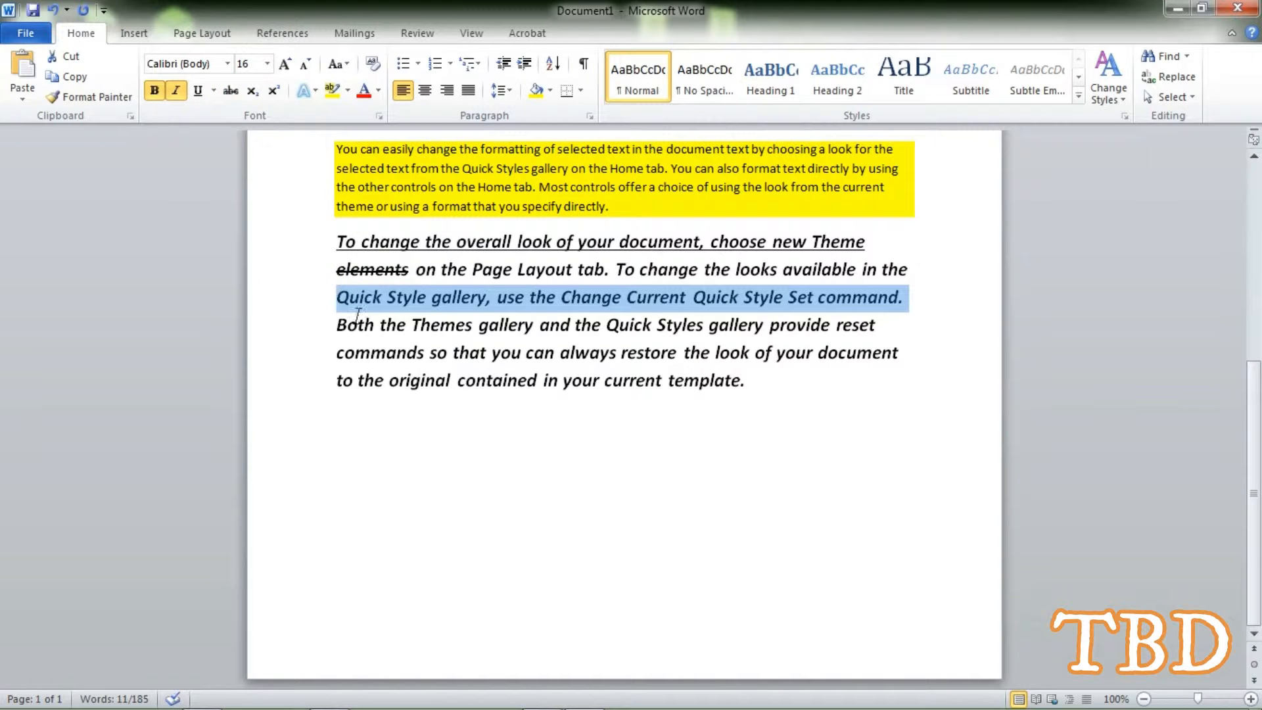
left_click(437, 353)
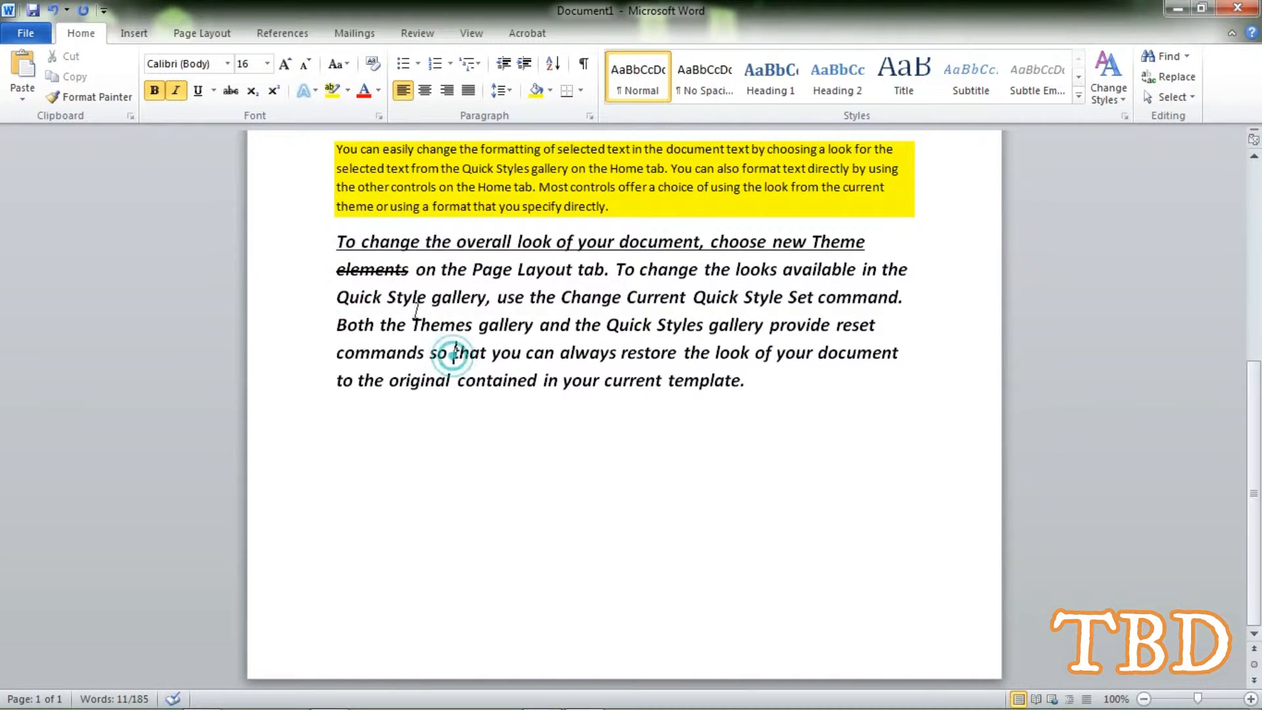
Format the last paragraph as a bulleted item with the check mark bullet
left_click(396, 270)
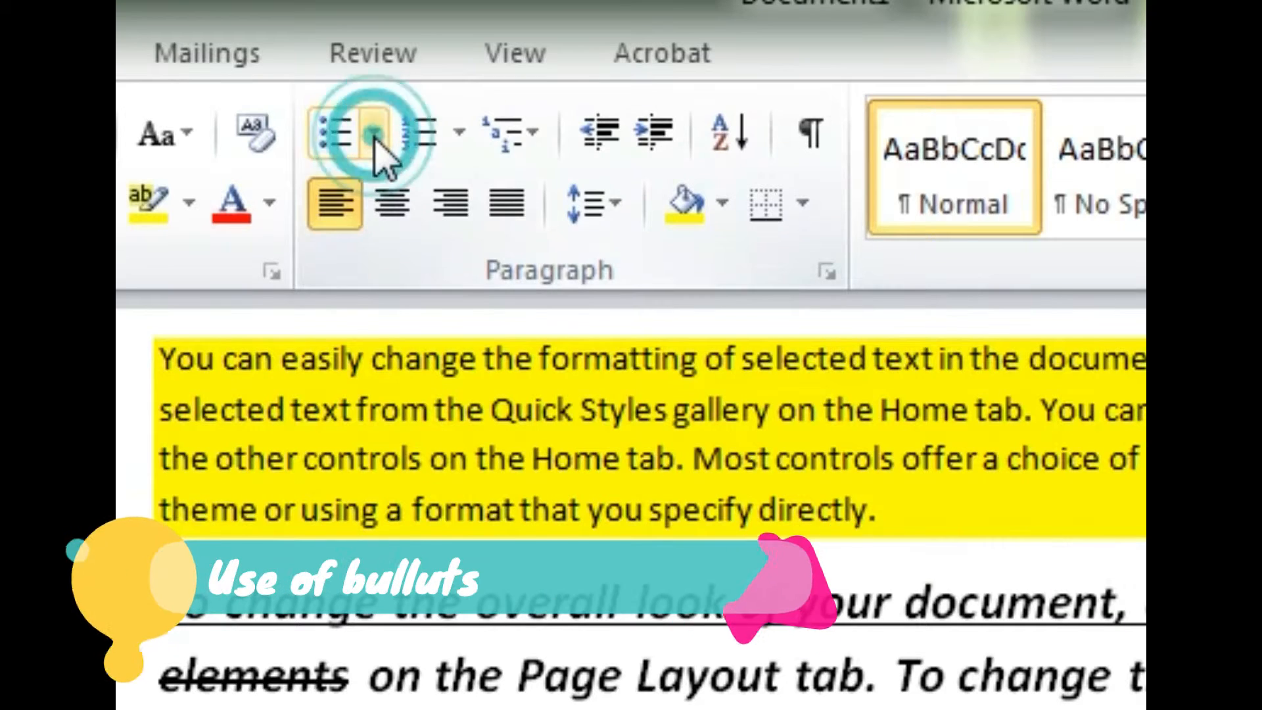
left_click(418, 64)
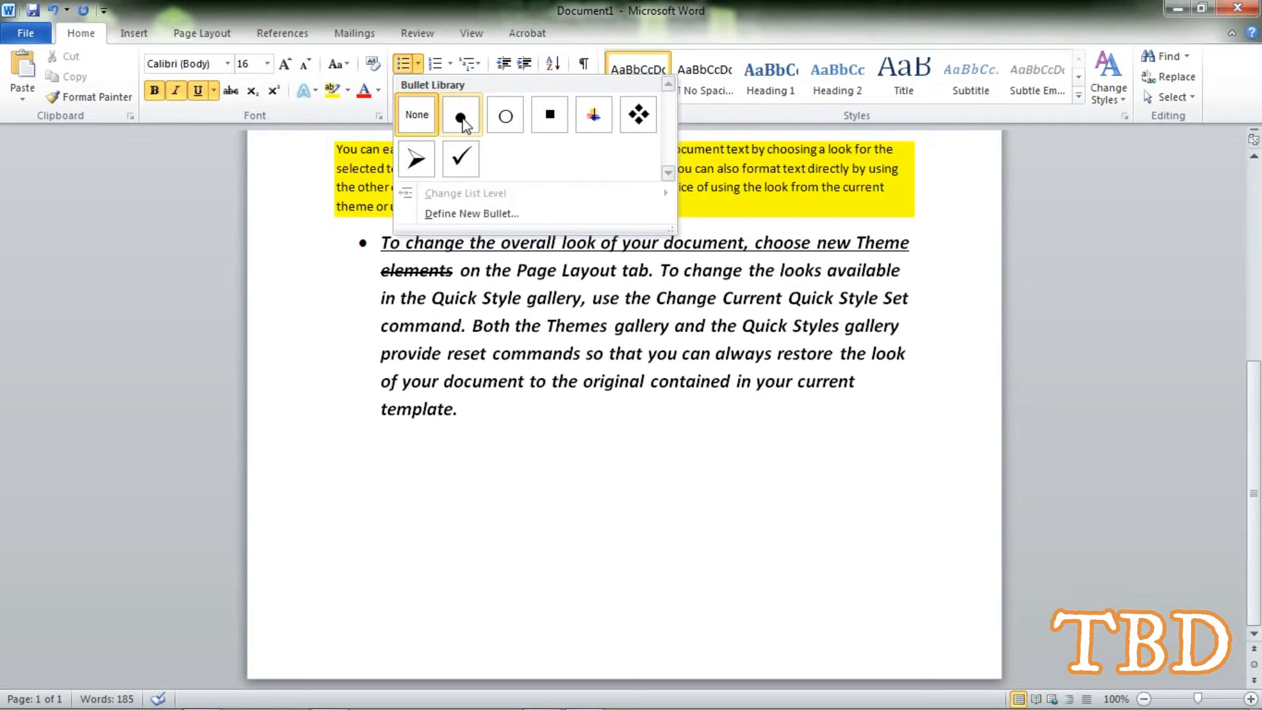
left_click(463, 159)
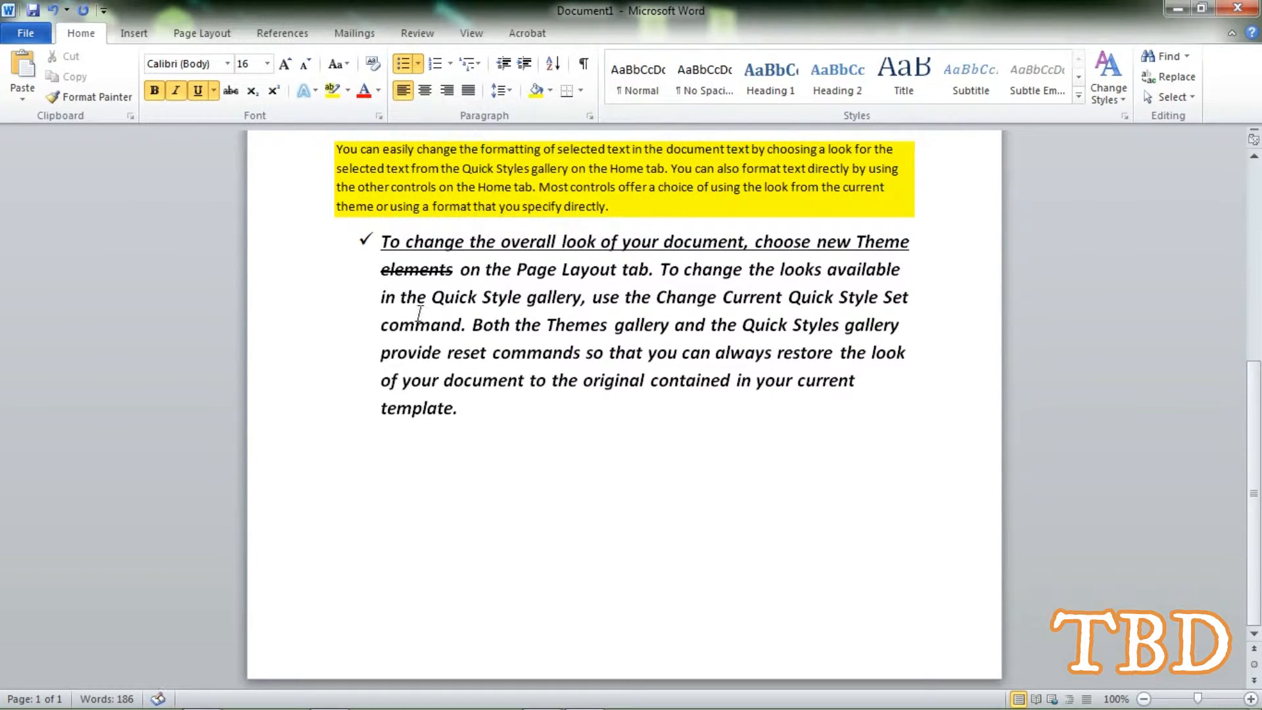
left_click(367, 284)
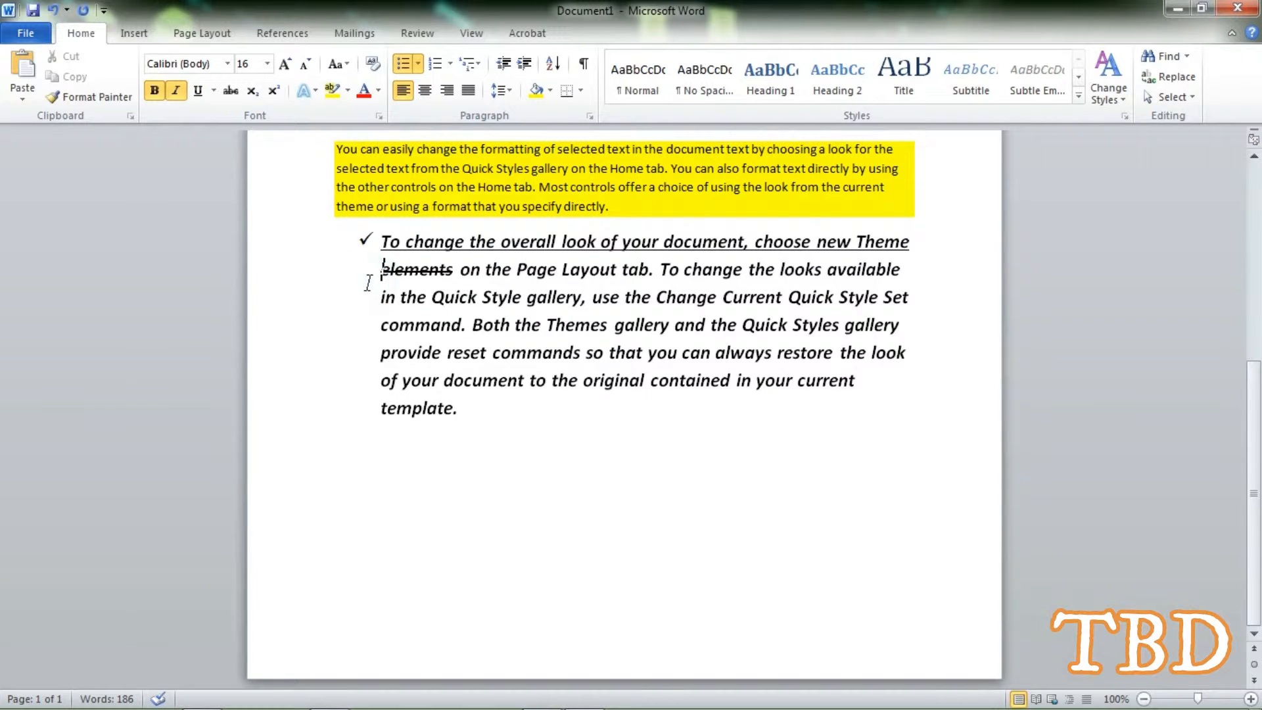
Split the check-mark list paragraph before "elements" and insert four empty list items above that word
key("Return")
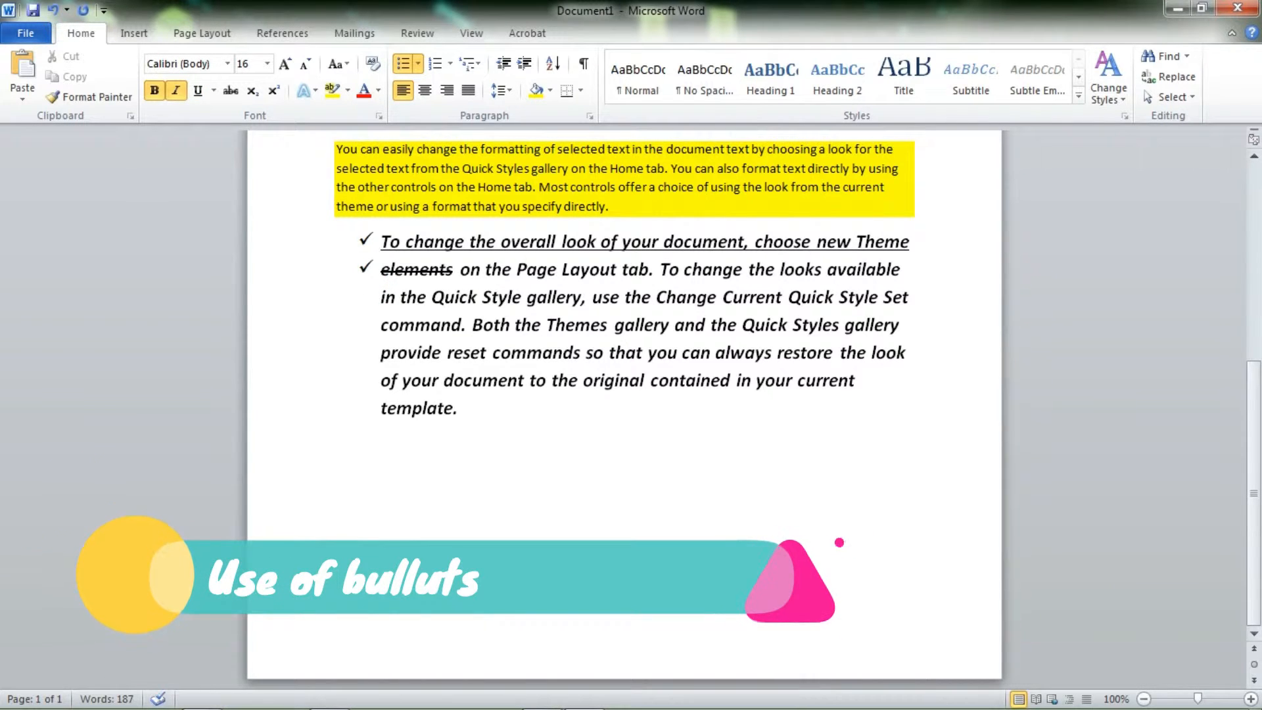
key("Return")
key("Return")
key("Return")
key("Return")
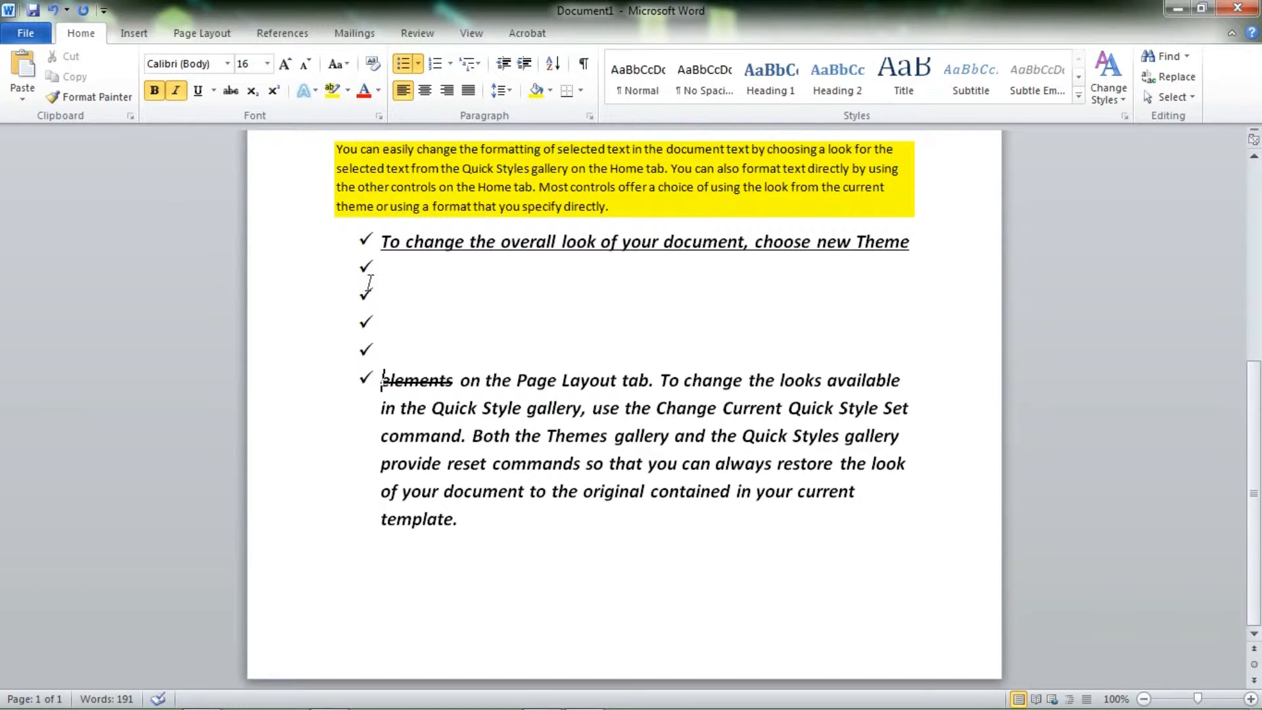
Add "Tfftfttf" and "hygyf" as list items and change the whole list to i, ii, iii numbering
left_click(431, 279)
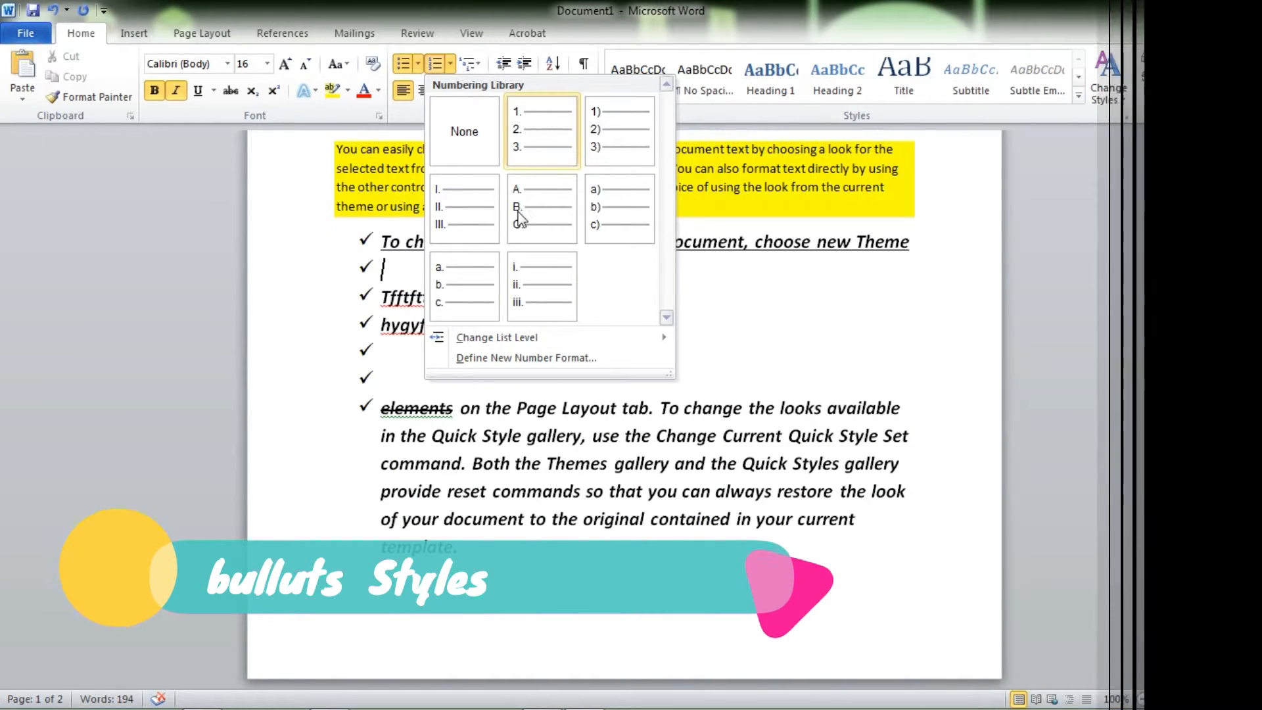
mouse_move(604, 337)
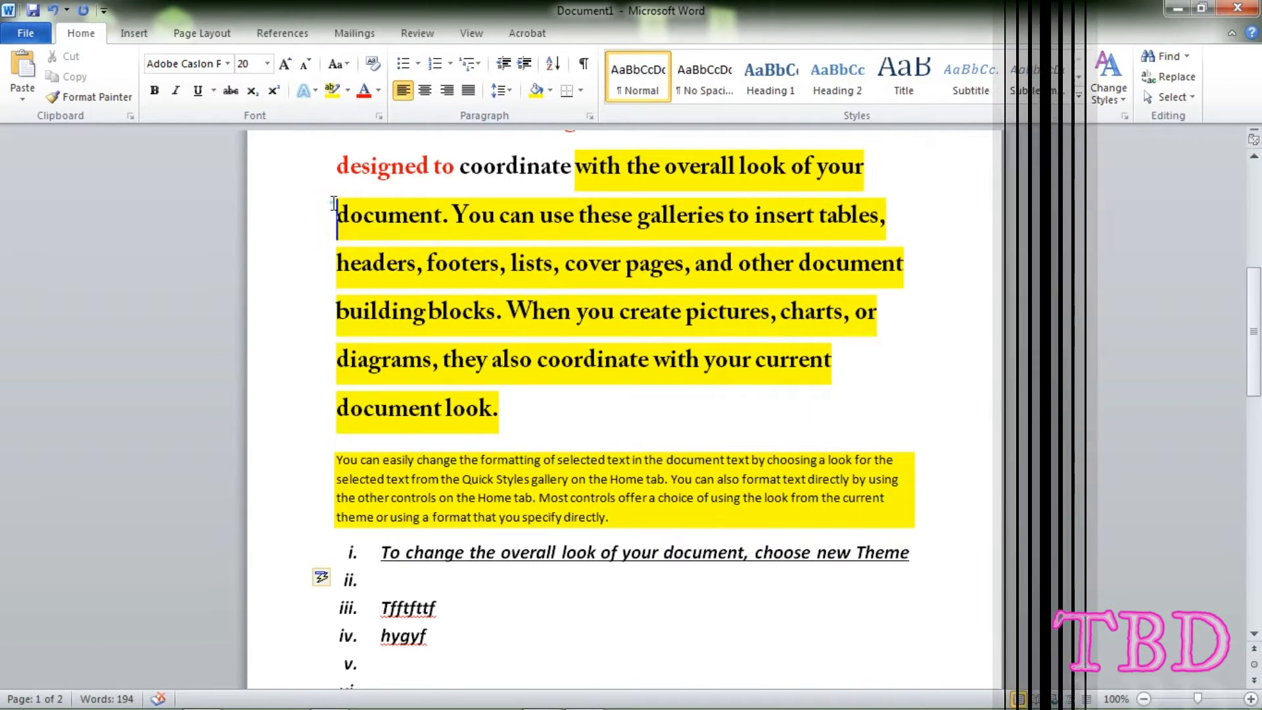
Apply the Heading 1 style to the highlighted text from "document. You can use these galleries" through "document look."
left_click_drag(335, 203, 567, 410)
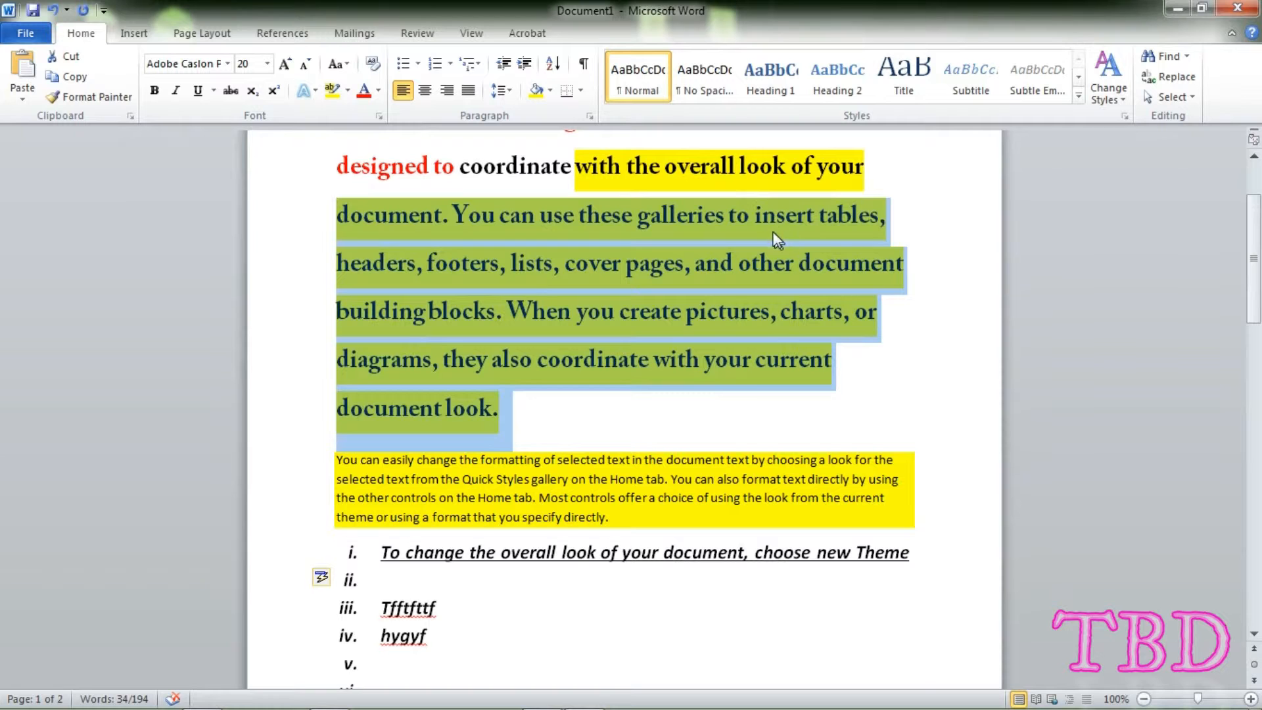
left_click(771, 76)
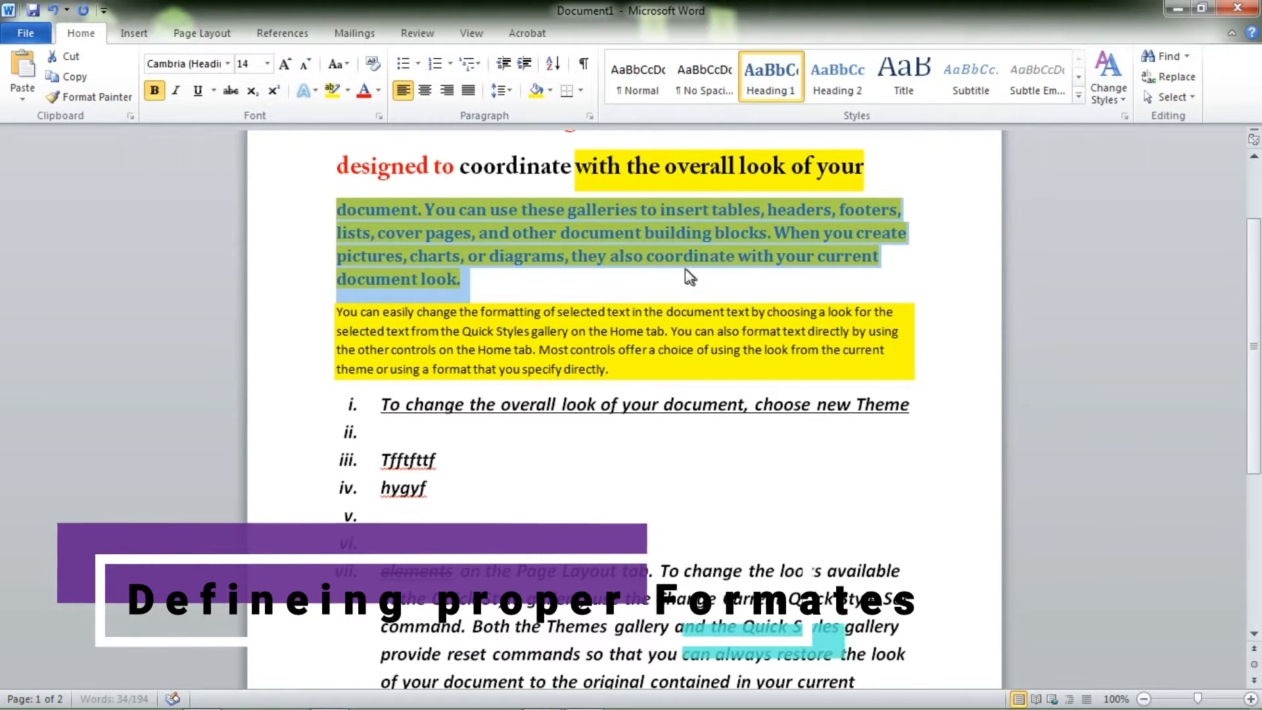
left_click(641, 281)
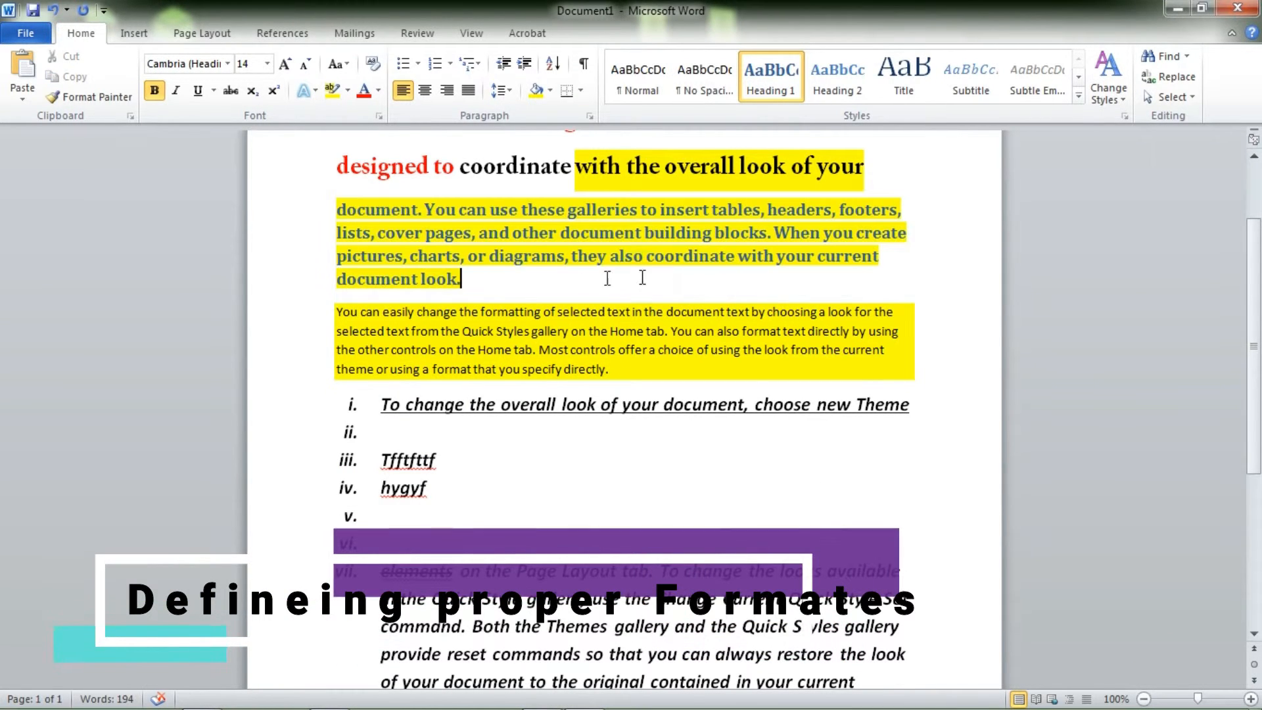
left_click_drag(512, 286, 324, 203)
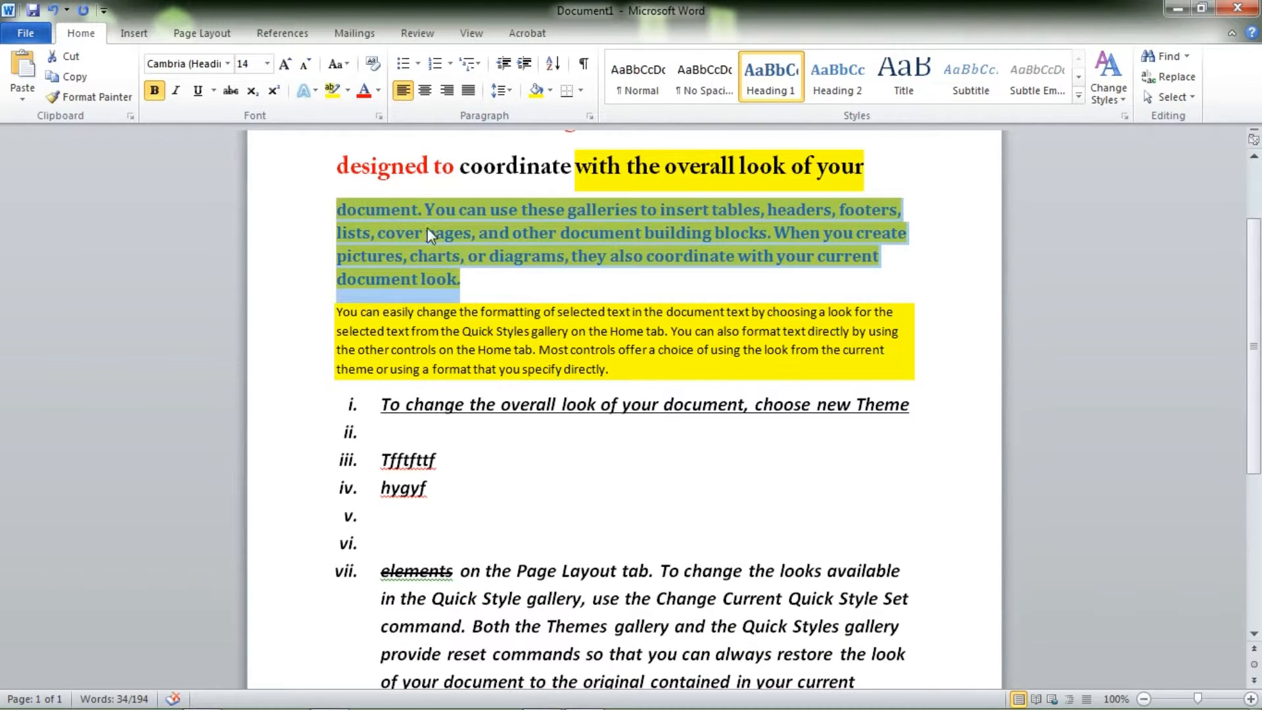
Apply the Subtitle style to the last list paragraph, which begins with "elements"
left_click_drag(383, 439, 687, 541)
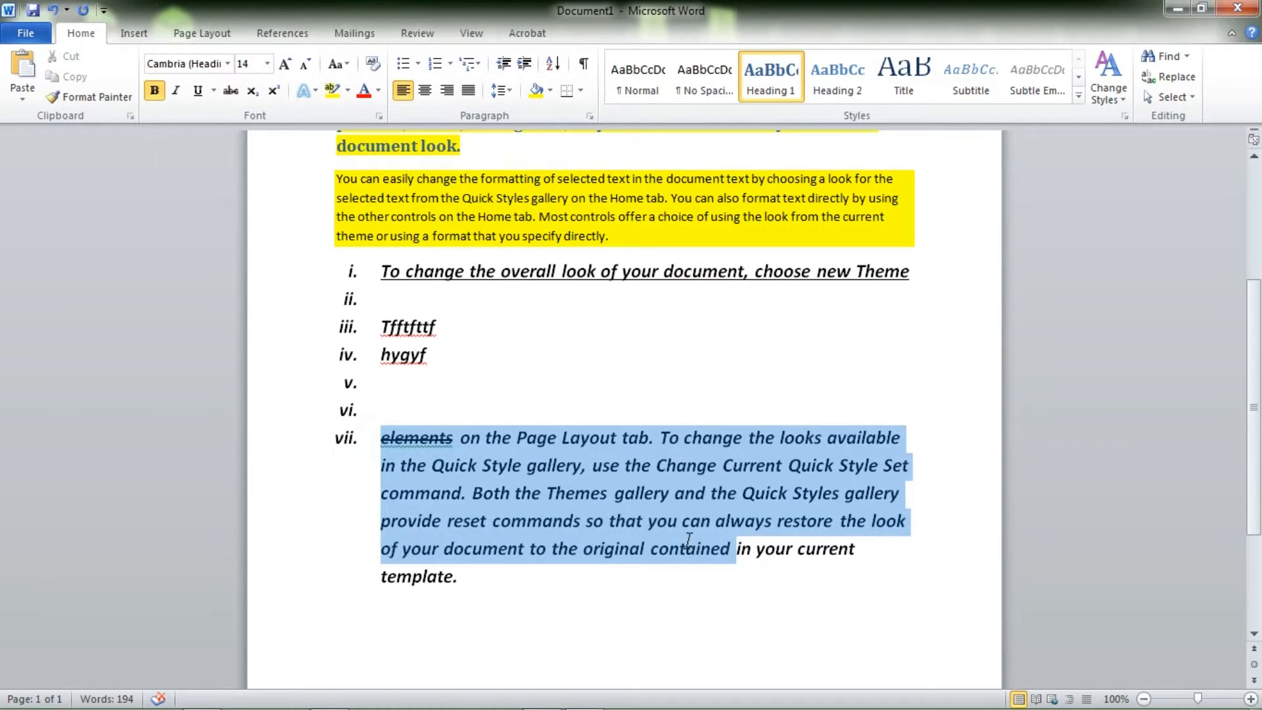
left_click(857, 539)
left_click_drag(601, 500, 565, 492)
left_click_drag(381, 436, 342, 615)
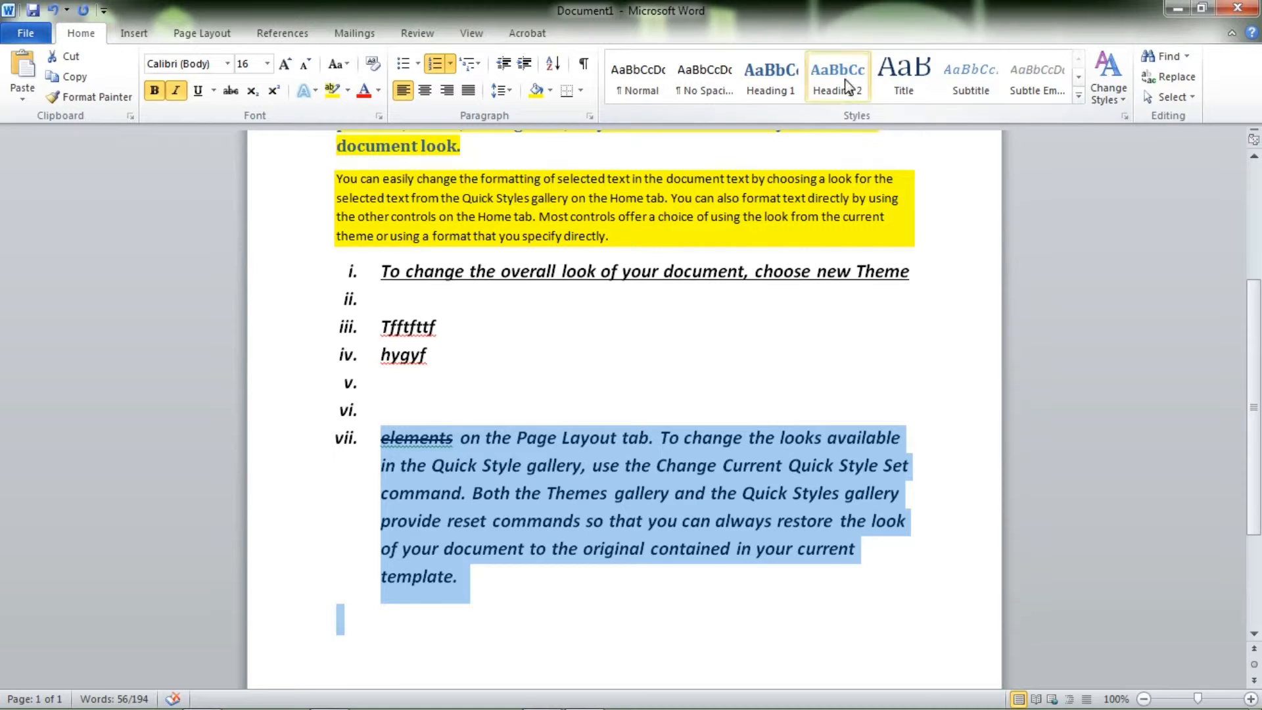
left_click(966, 79)
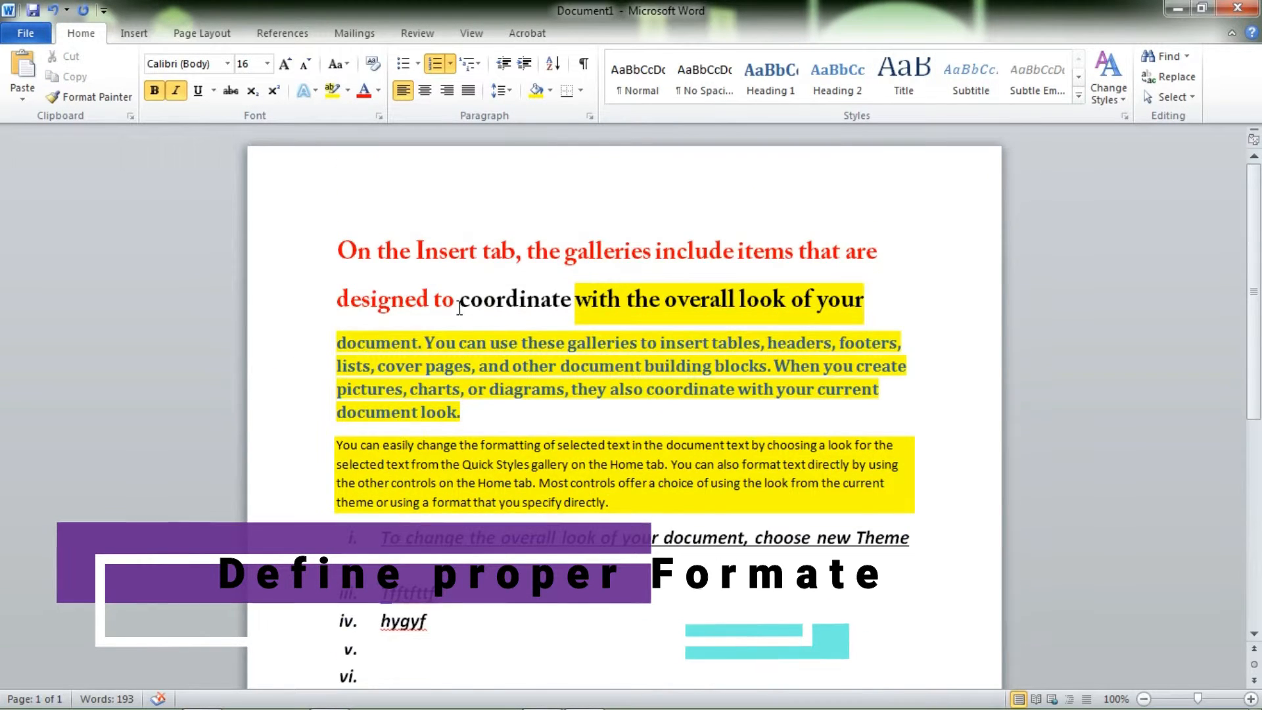
Apply the Title style to "On the Insert tab, the galleries include items that are designed to" and start a new paragraph after it
left_click_drag(338, 248, 453, 296)
left_click(894, 79)
left_click(701, 301)
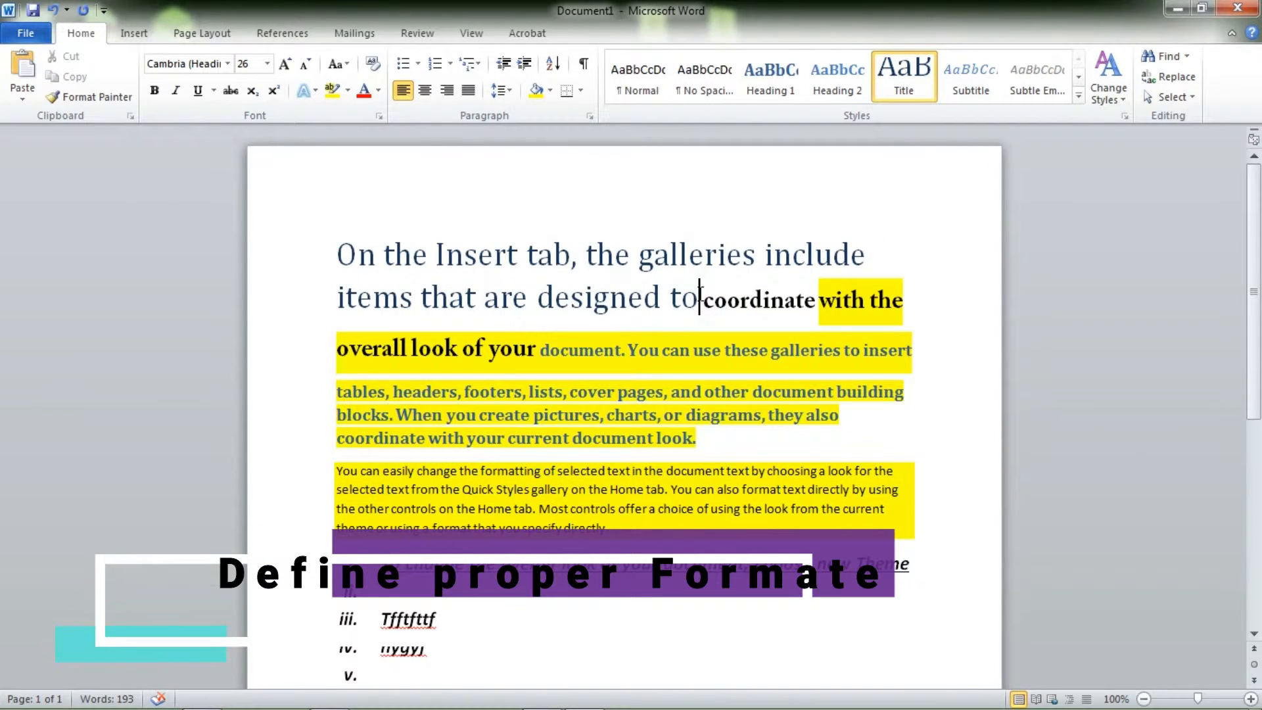
key("Return")
scroll(589, 340, "down", 5)
scroll(588, 341, "down", 2)
left_click_drag(336, 386, 690, 425)
left_click(827, 292)
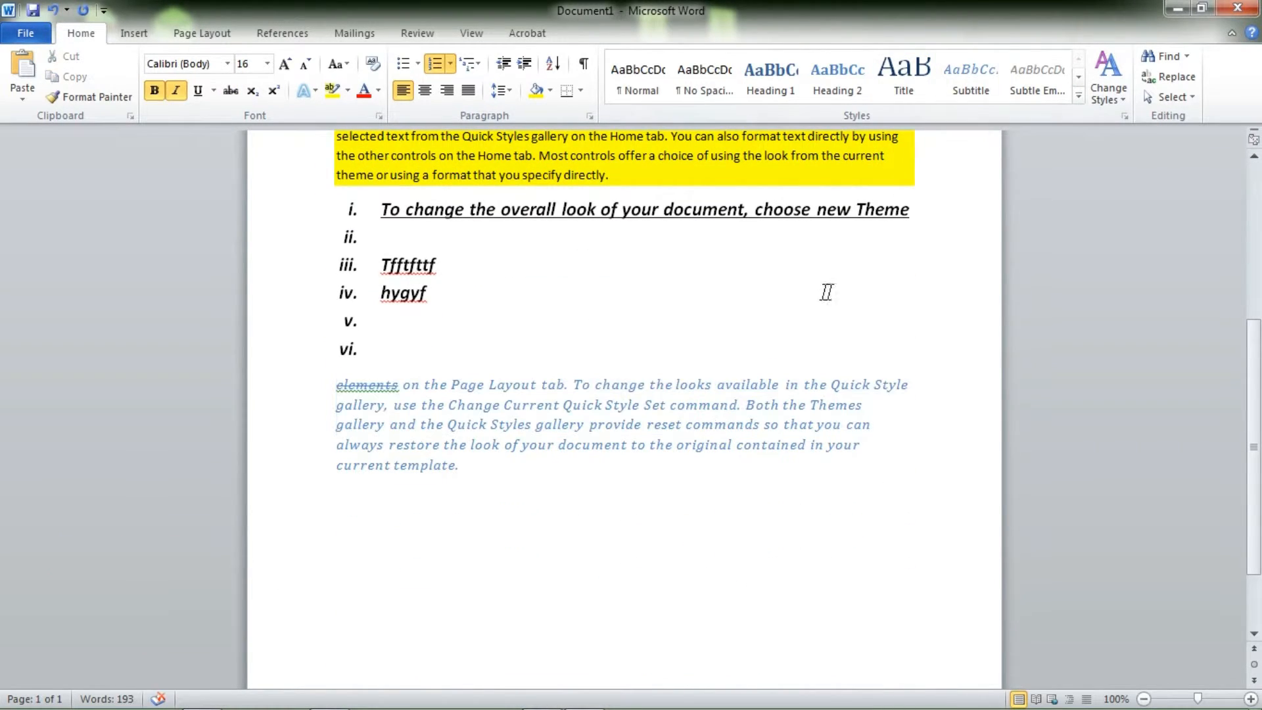
Search the document for "you", review the highlighted matches, and close the search
scroll(612, 302, "down", 2)
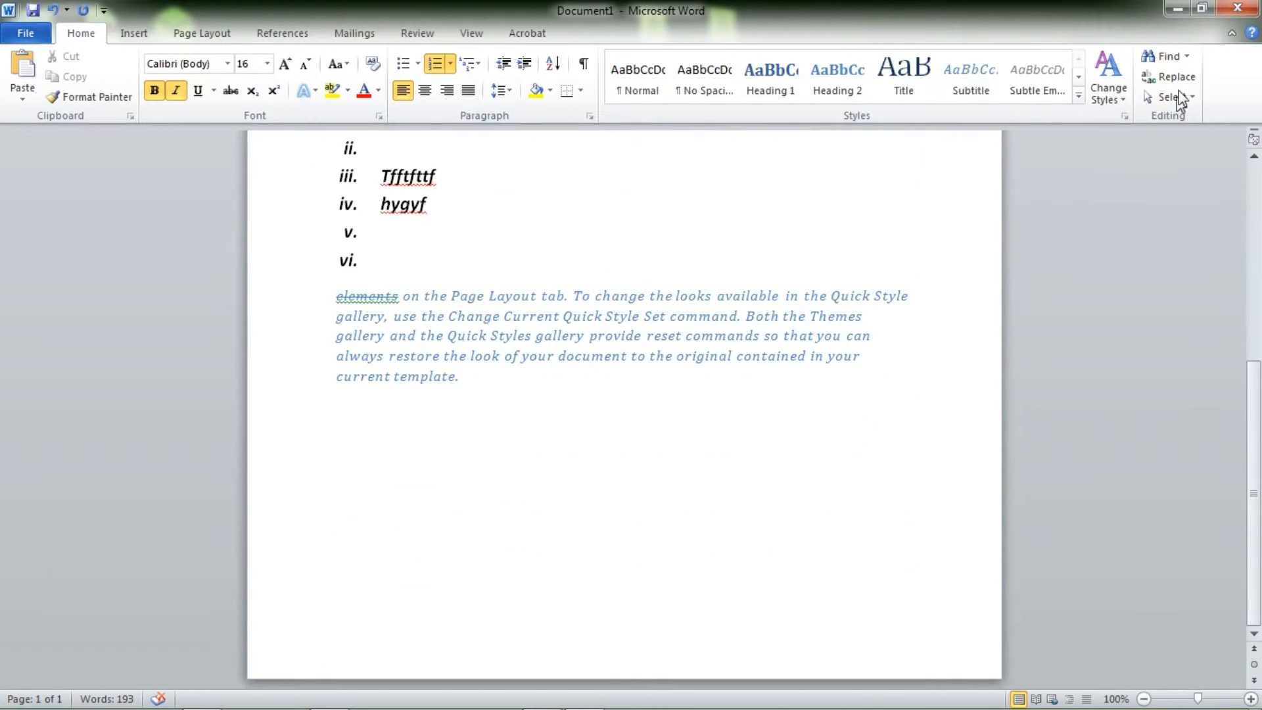
left_click(1187, 57)
left_click(1174, 79)
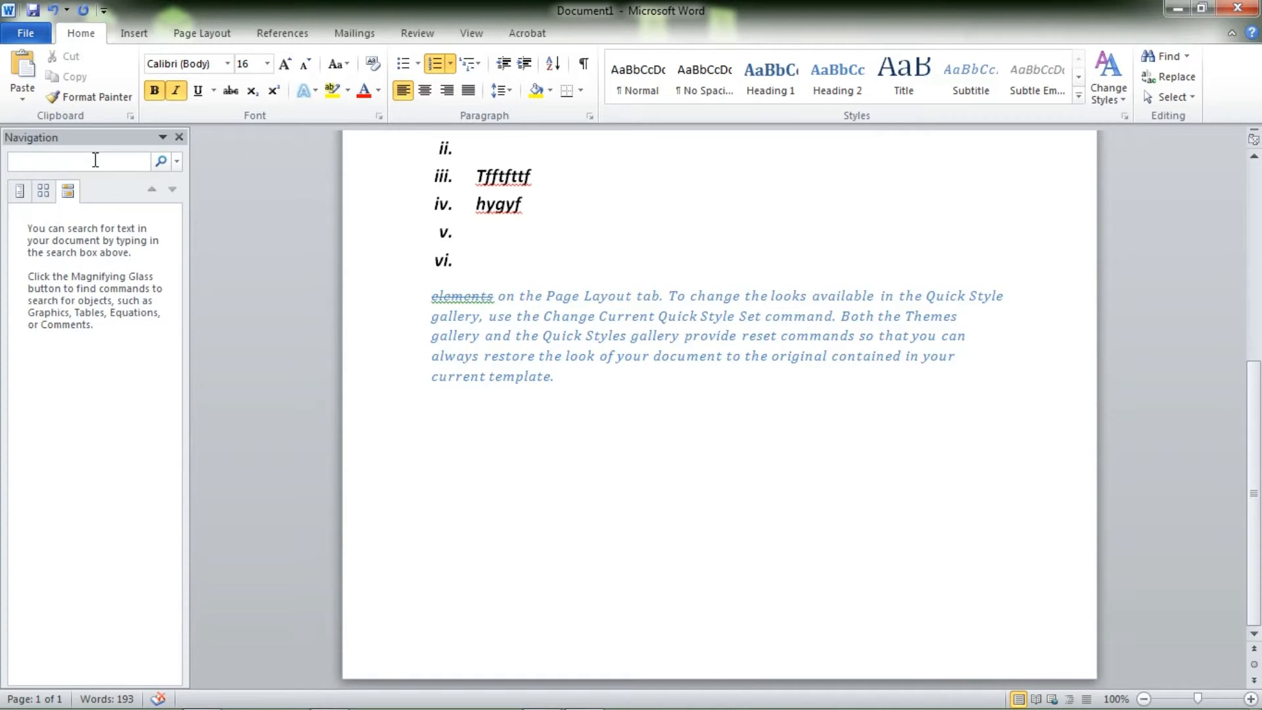
type("you")
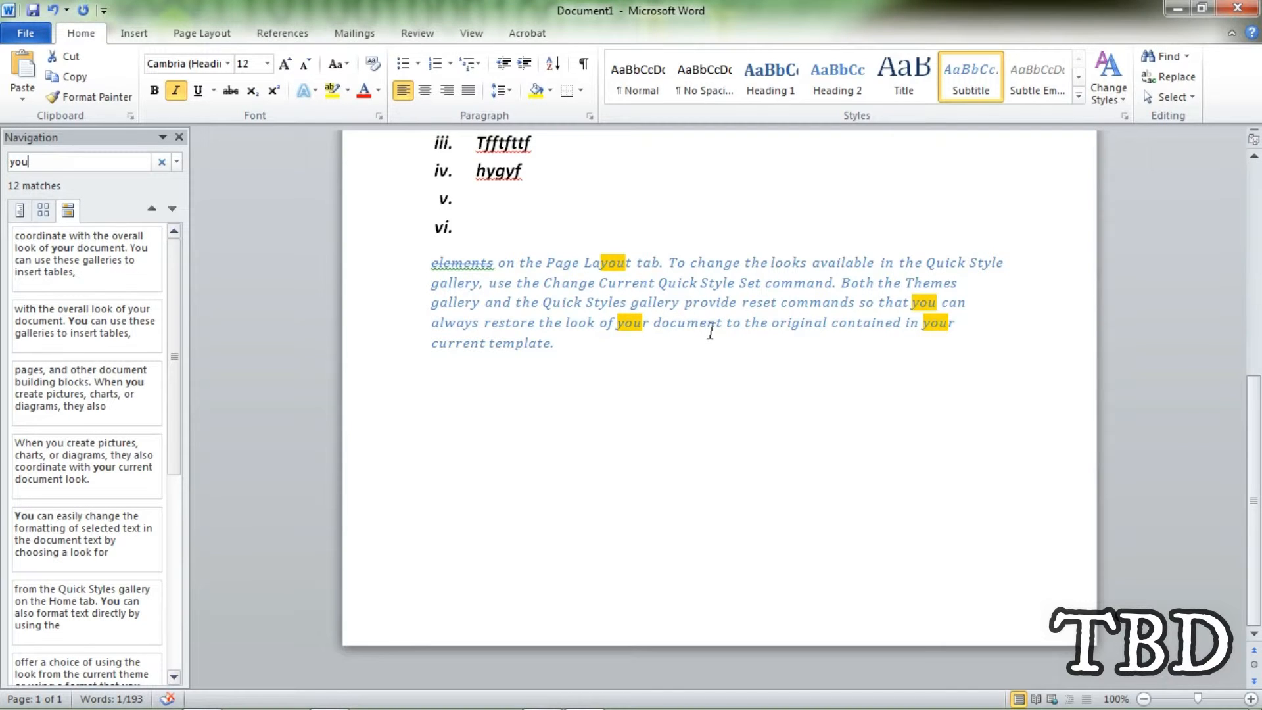
left_click_drag(1256, 422, 1256, 165)
left_click_drag(1258, 213, 1257, 323)
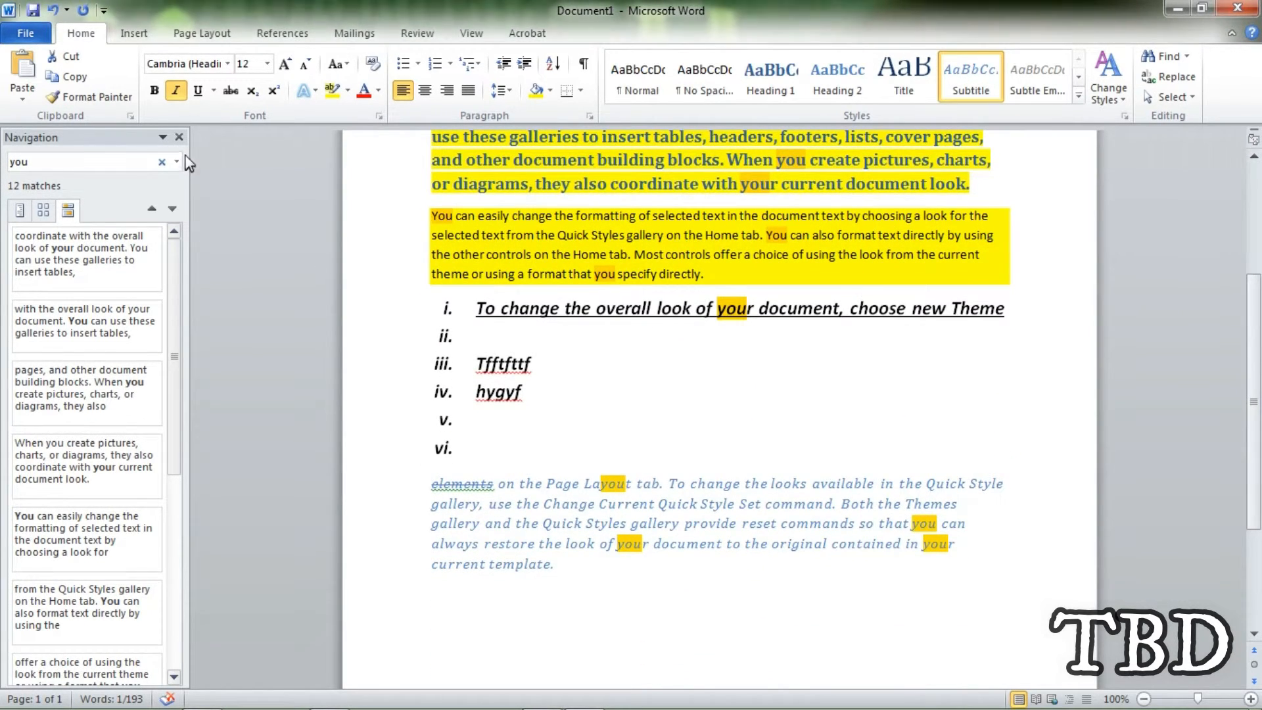
left_click(179, 136)
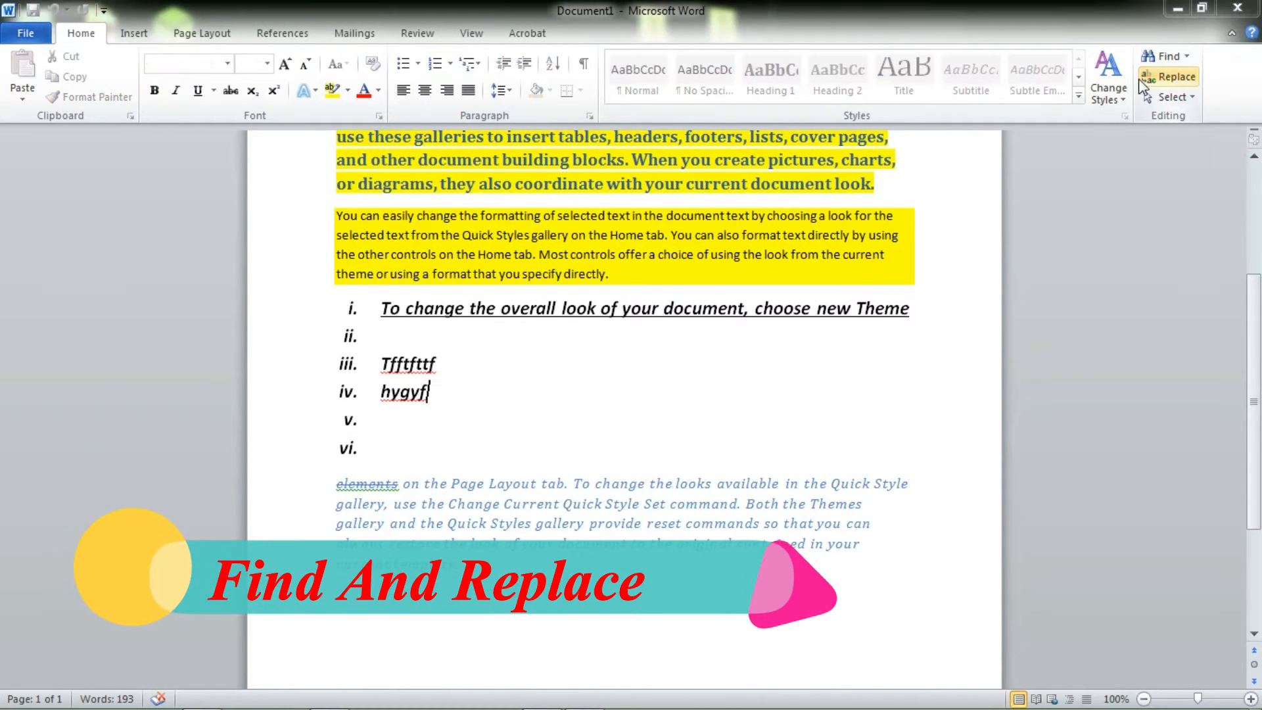
Open Find and Replace and examine its Go To options, including Section and Line
left_click(1150, 84)
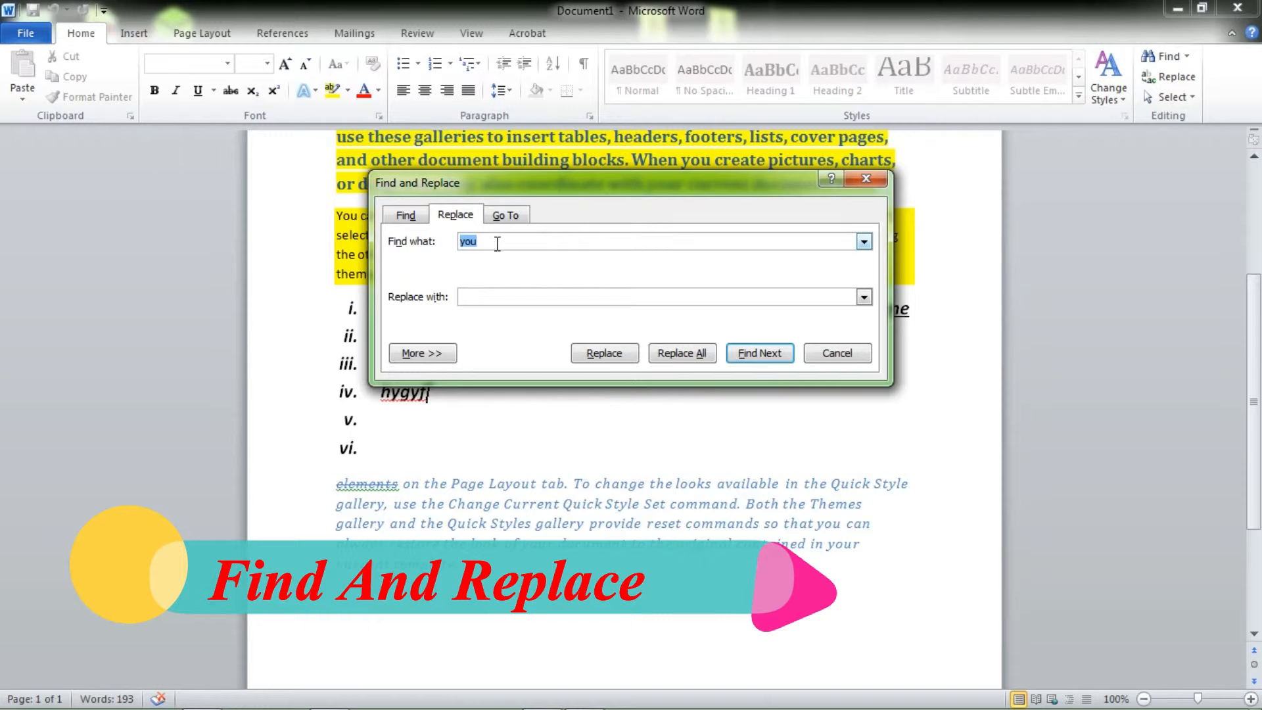
left_click_drag(520, 177, 817, 174)
left_click(810, 212)
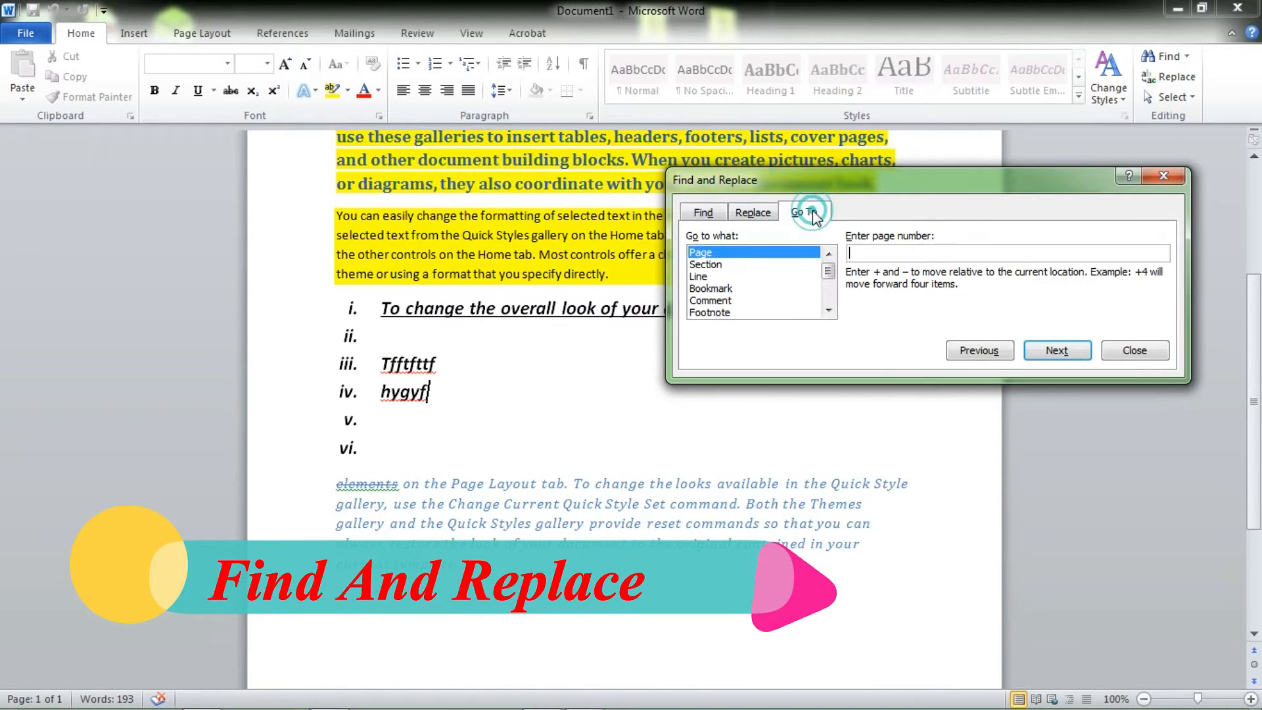
left_click(753, 215)
left_click(793, 215)
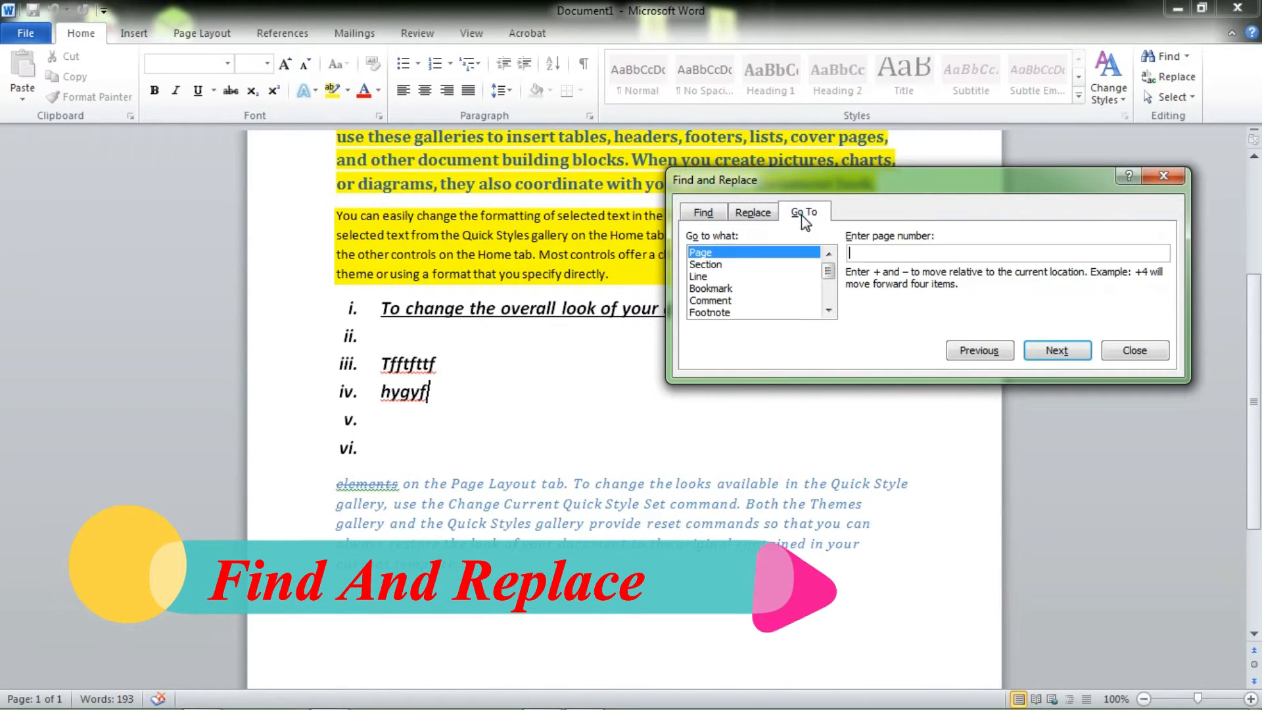
left_click(706, 264)
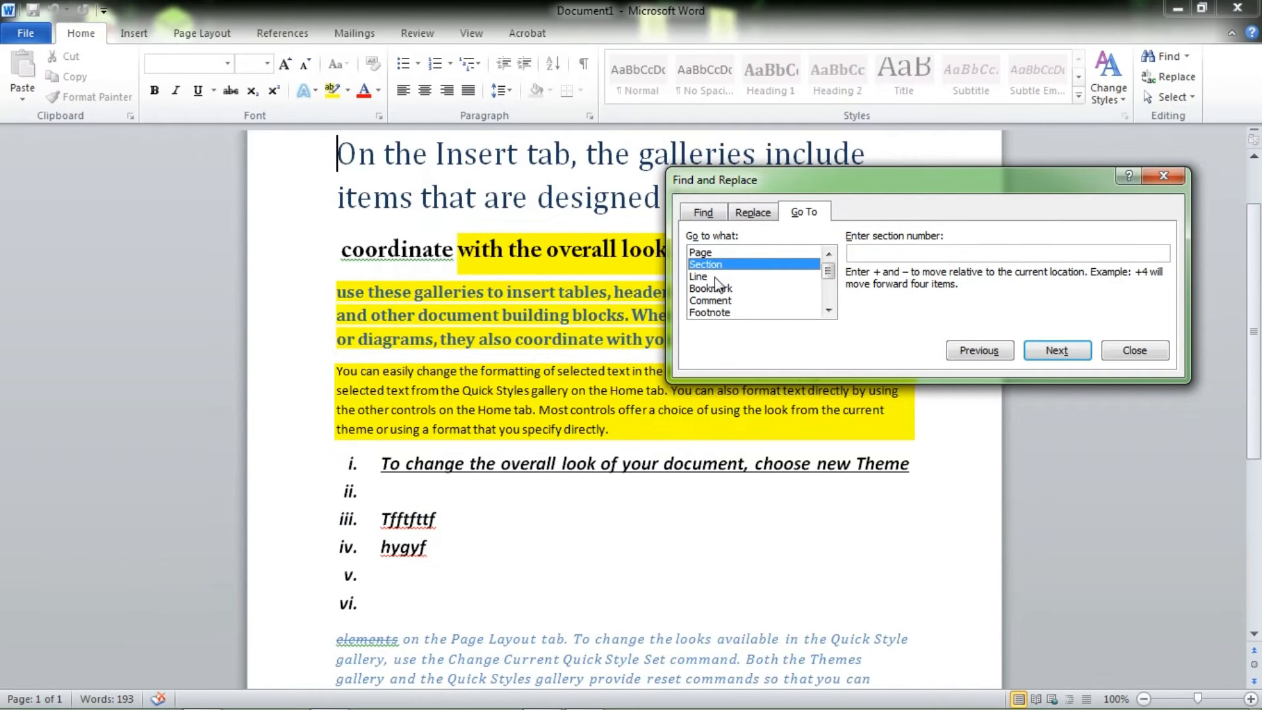
left_click(716, 278)
Replace every occurrence of "you" with "Love" throughout the document and close Find and Replace
left_click(753, 212)
left_click(980, 351)
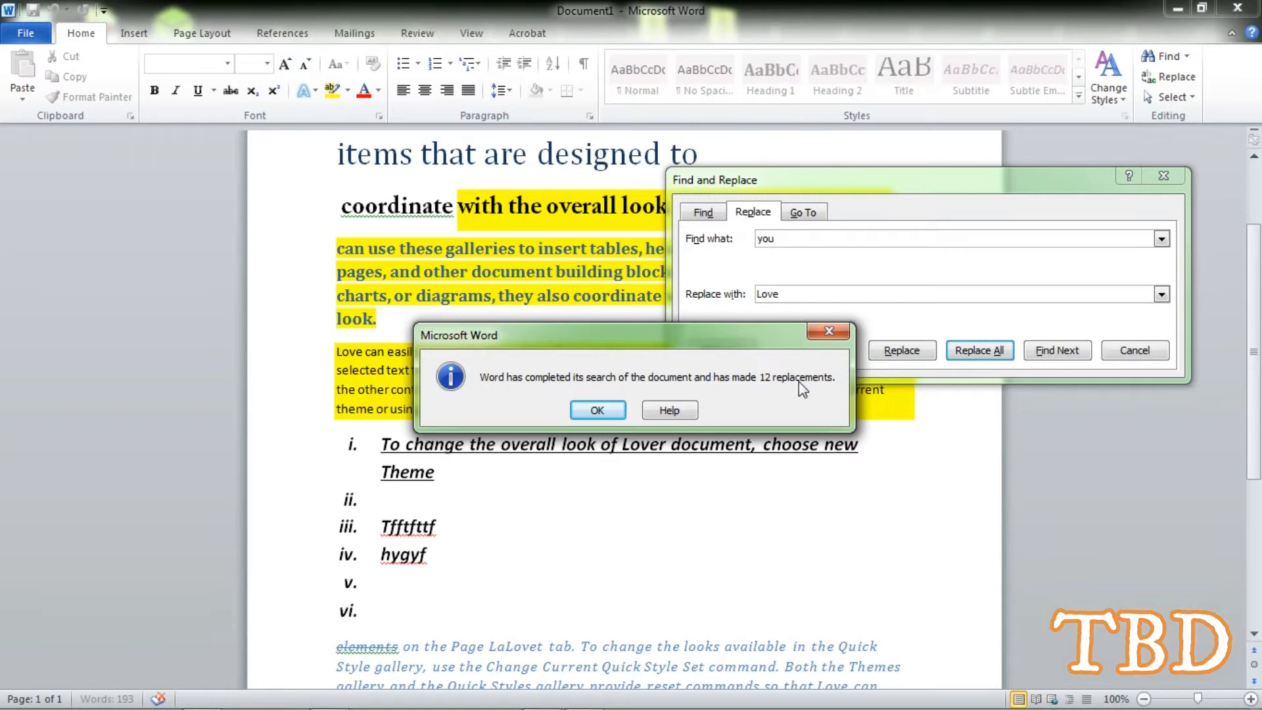
left_click(622, 410)
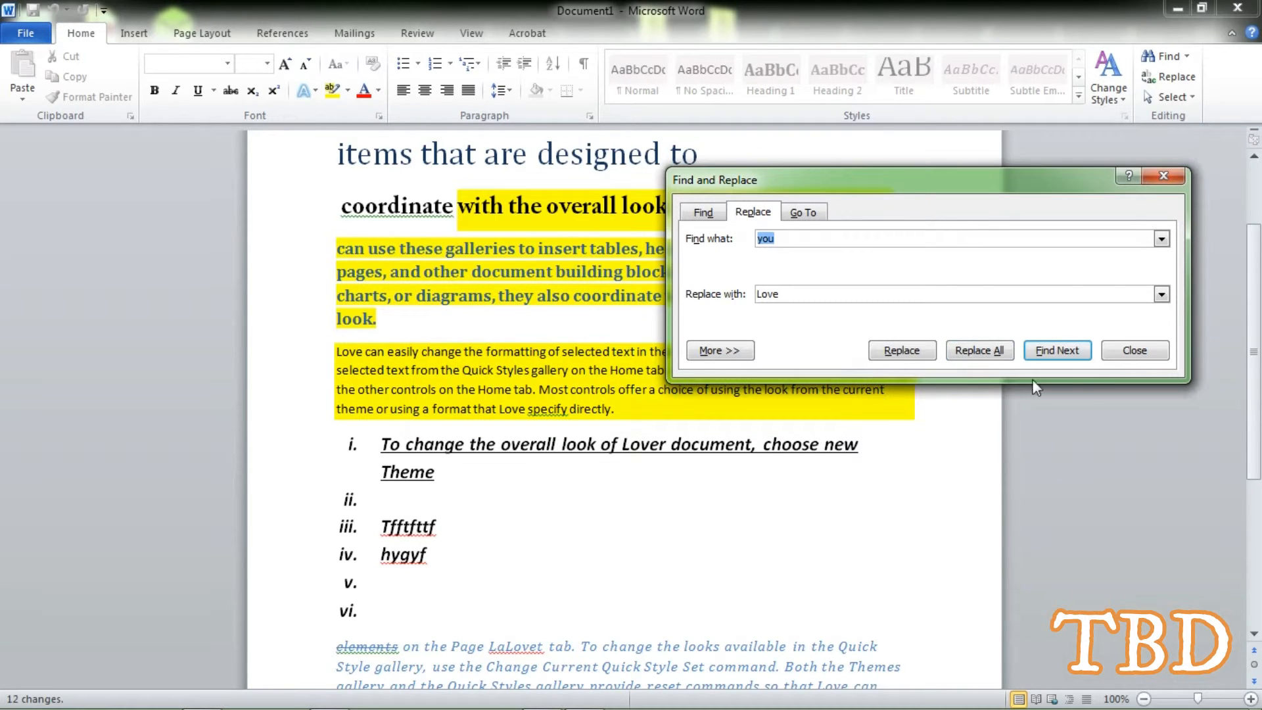
left_click(1136, 350)
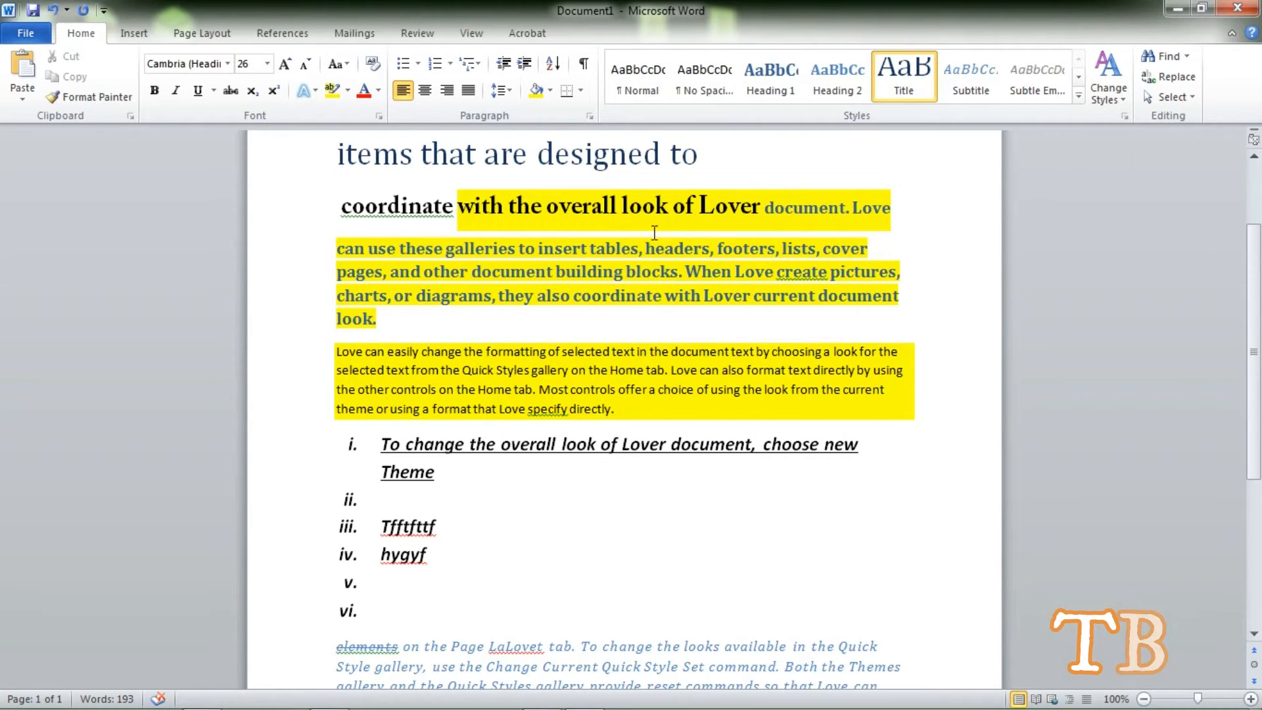
Check the replaced words in the highlighted text near the start and in the last paragraph
double_click(712, 204)
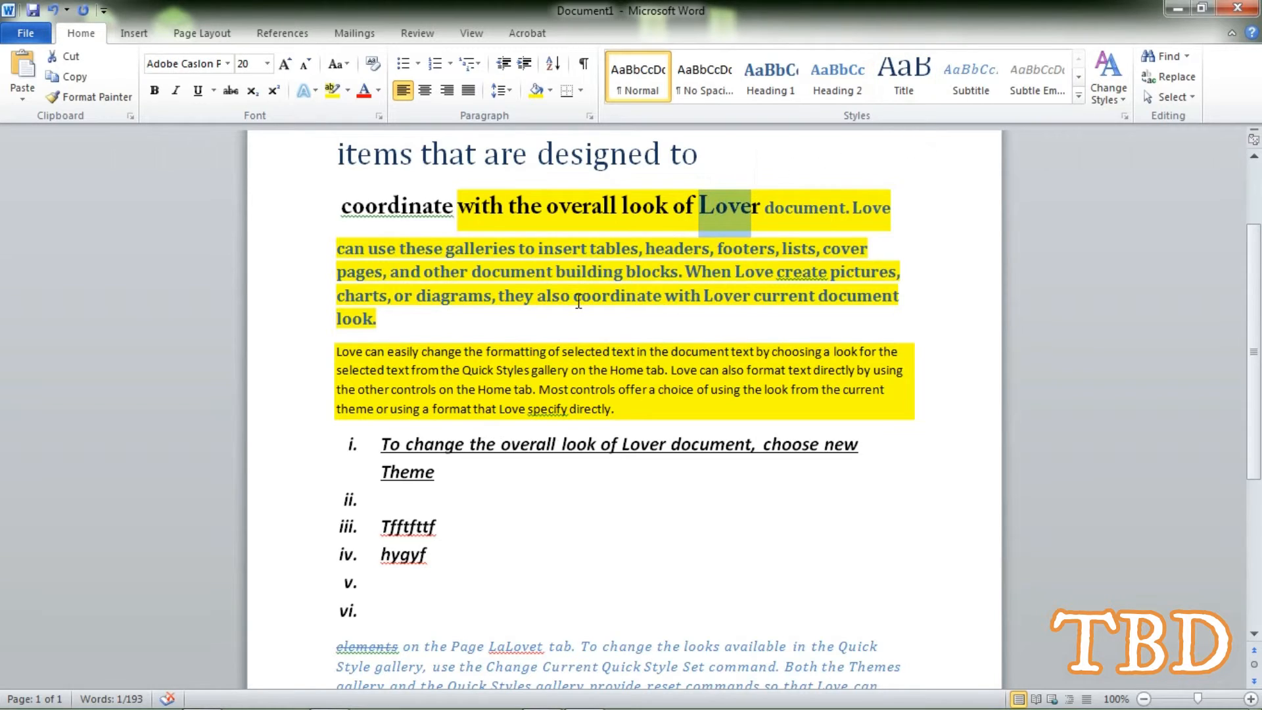
scroll(574, 302, "down", 5)
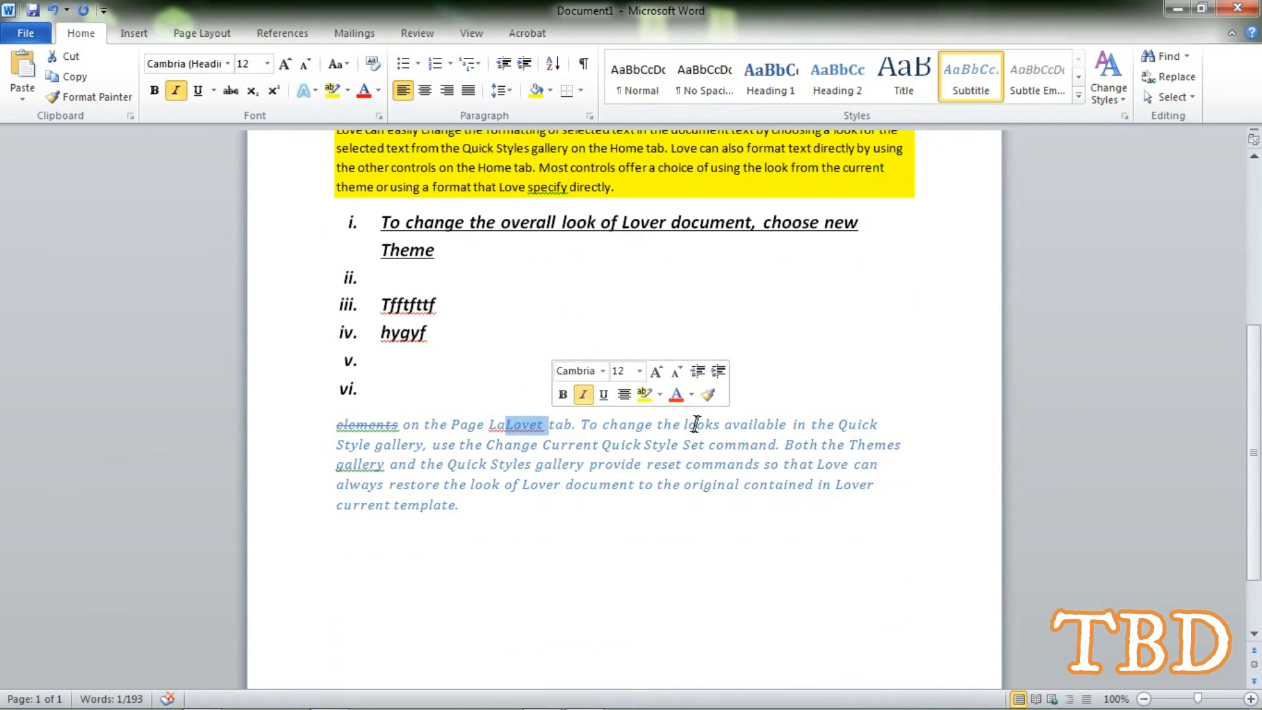
scroll(660, 407, "up", 5)
left_click(724, 318)
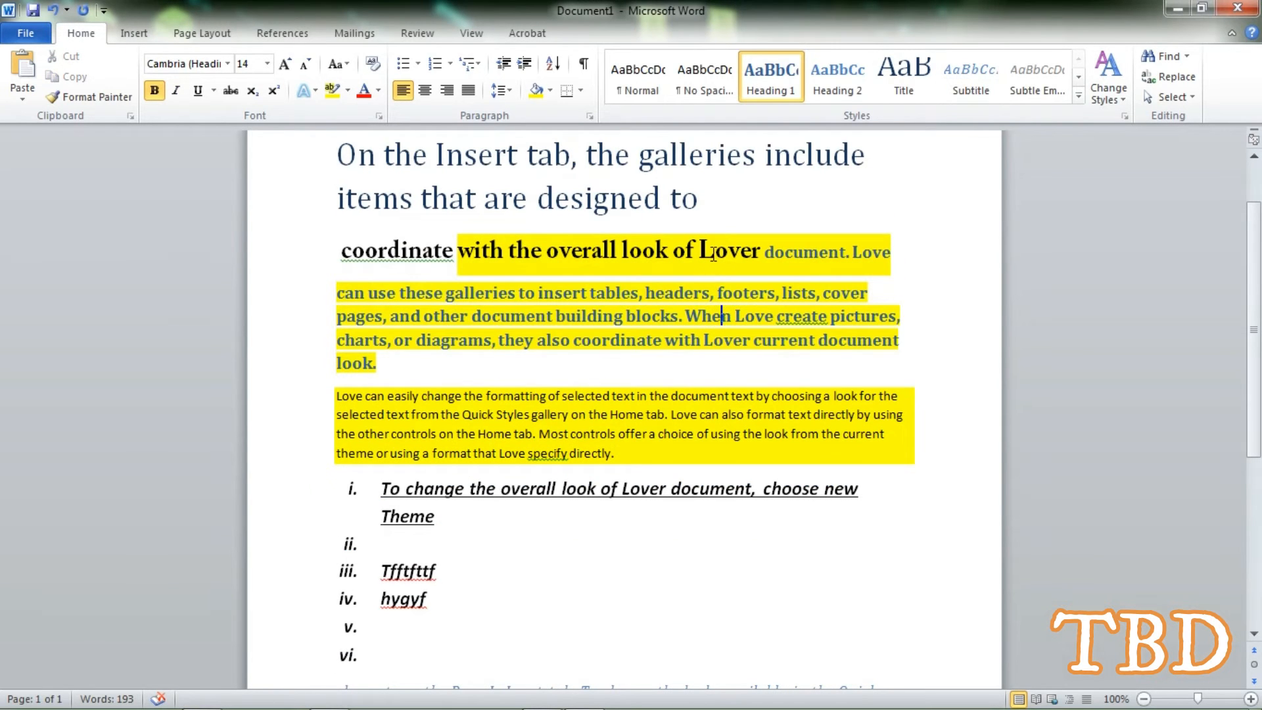
Select the entire contents of the document and check the extent of the selection
left_click(1194, 102)
left_click(1046, 122)
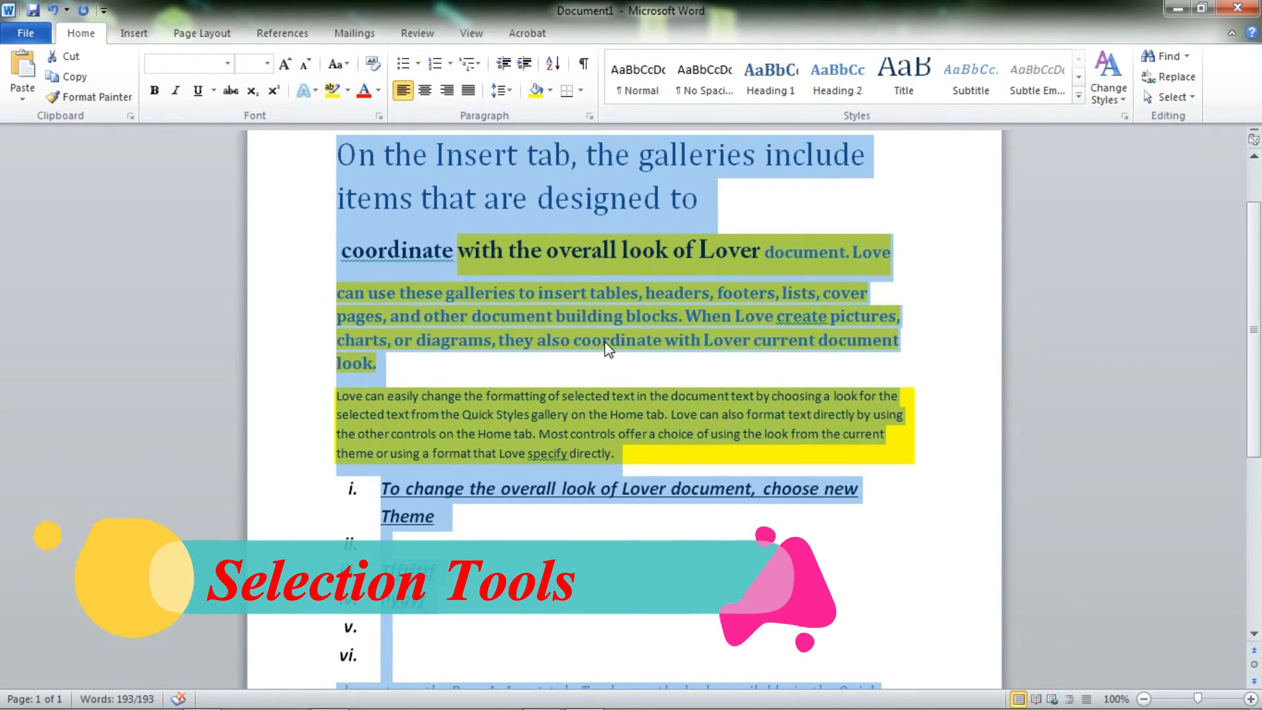
scroll(605, 341, "down", 7)
scroll(605, 341, "up", 7)
scroll(606, 342, "down", 7)
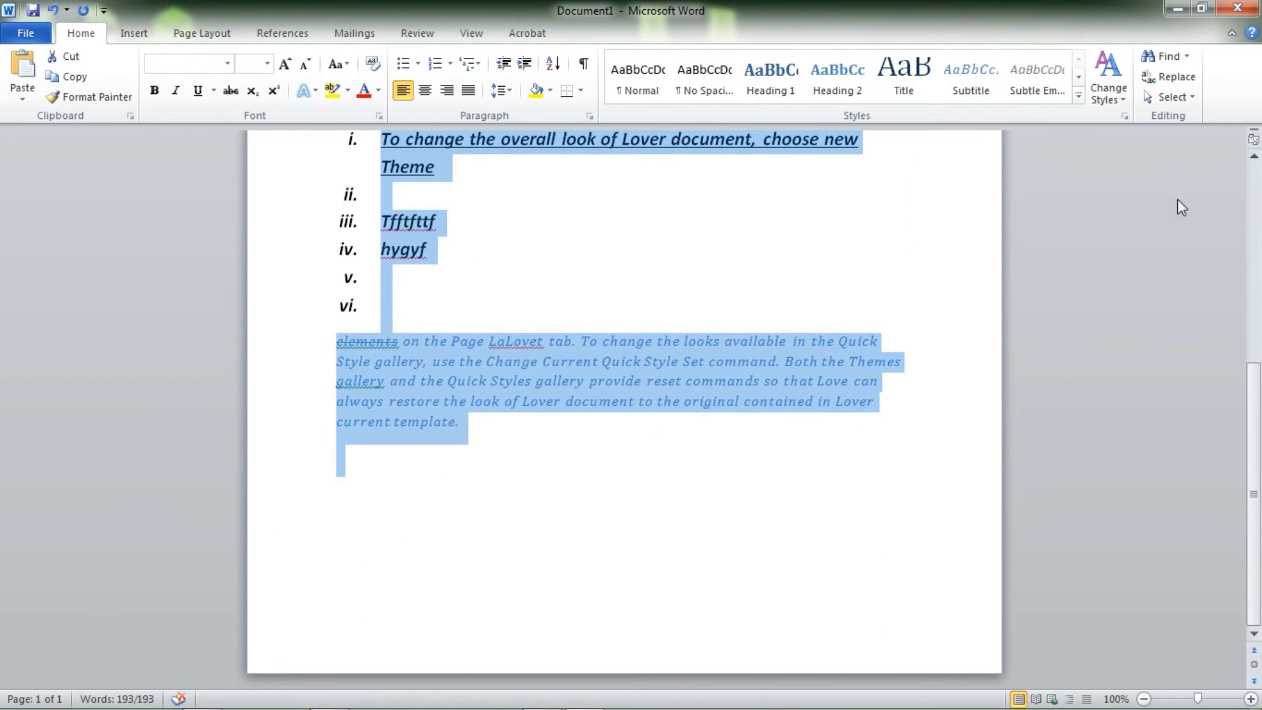
Turn on the Select Objects mode while keeping the whole document selected
left_click(1173, 96)
left_click(1054, 139)
scroll(536, 231, "up", 7)
scroll(801, 146, "down", 7)
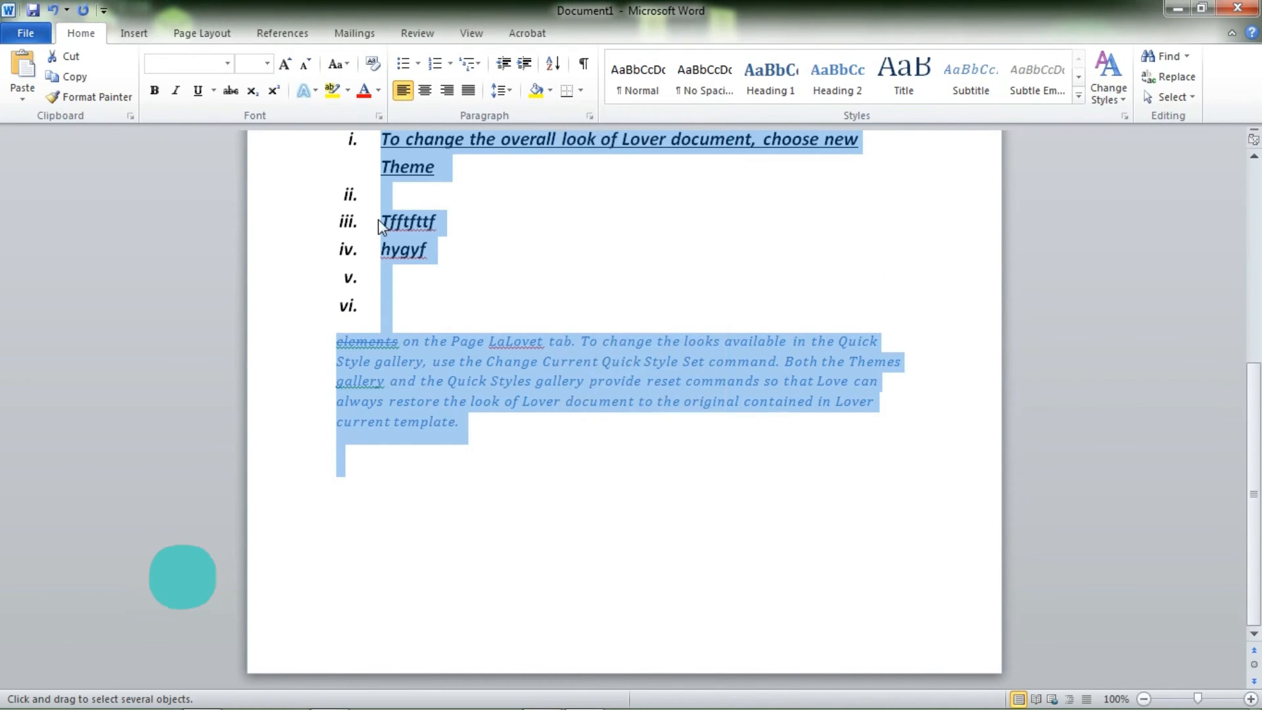
Apply All Borders to the selected document text, clear the selection, and review the bordered paragraphs
left_click(582, 90)
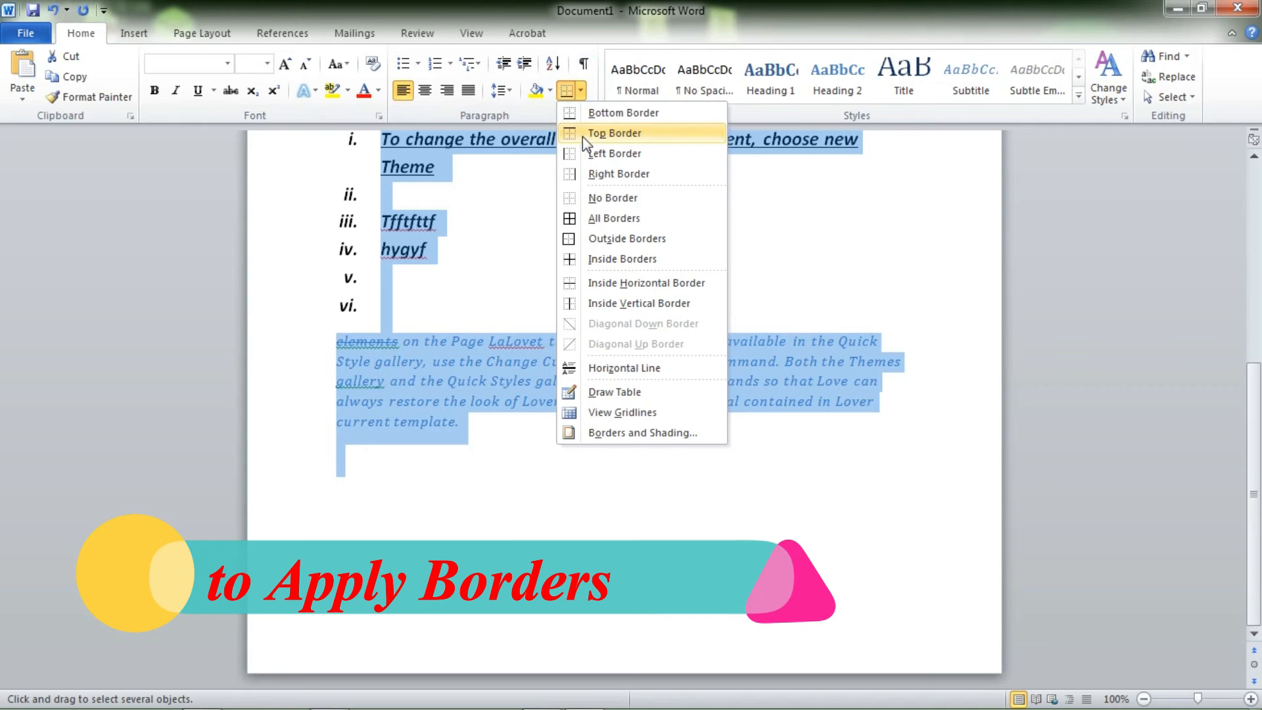
left_click(597, 223)
left_click(347, 275)
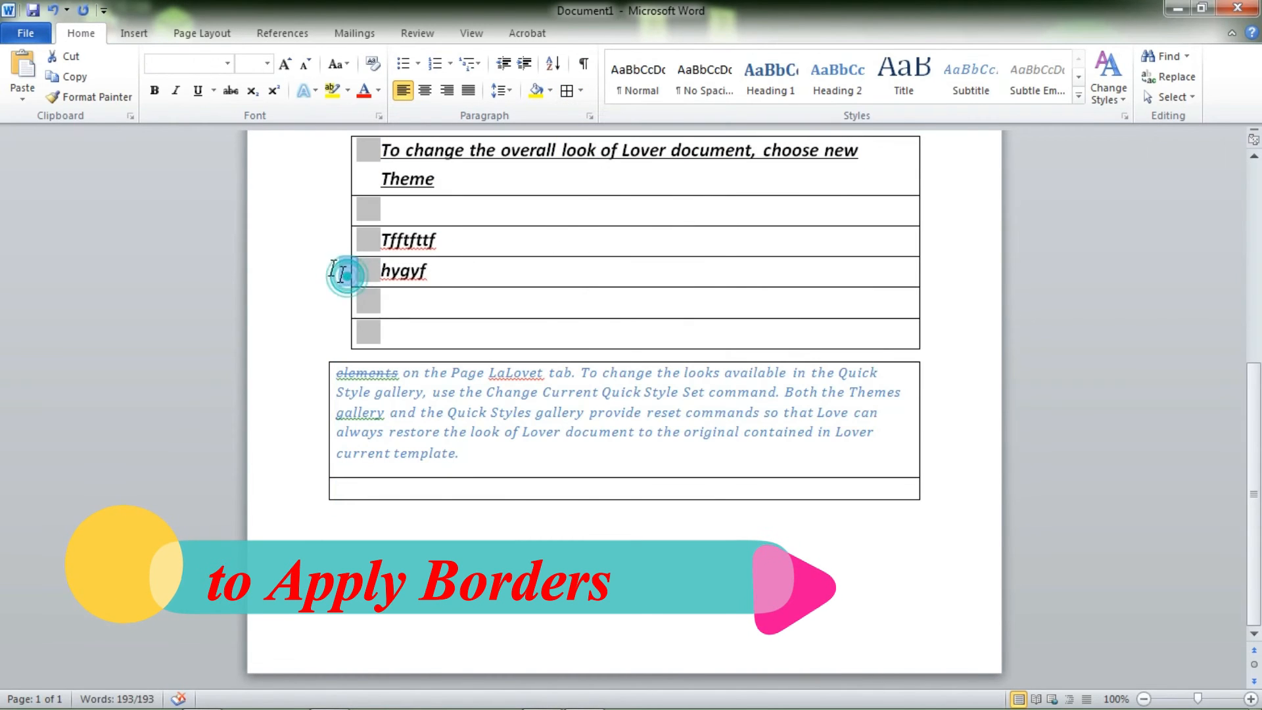
left_click(327, 237)
scroll(490, 227, "up", 6)
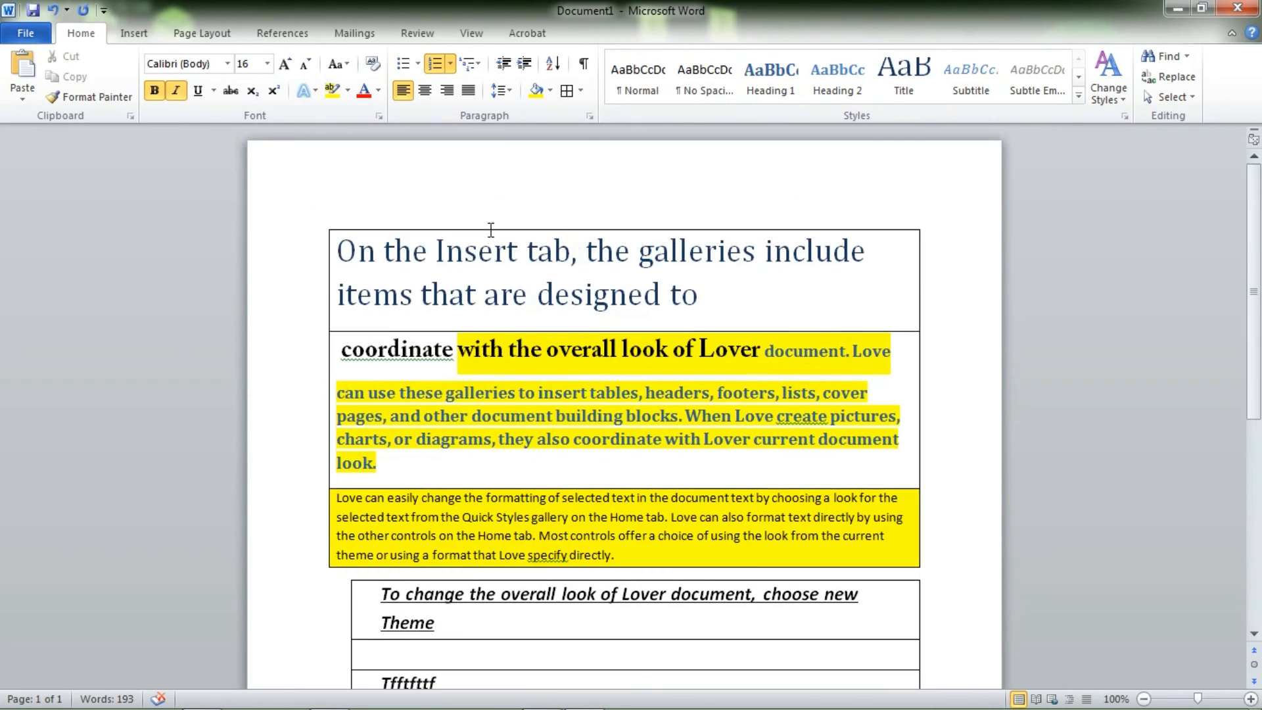
scroll(499, 263, "down", 3)
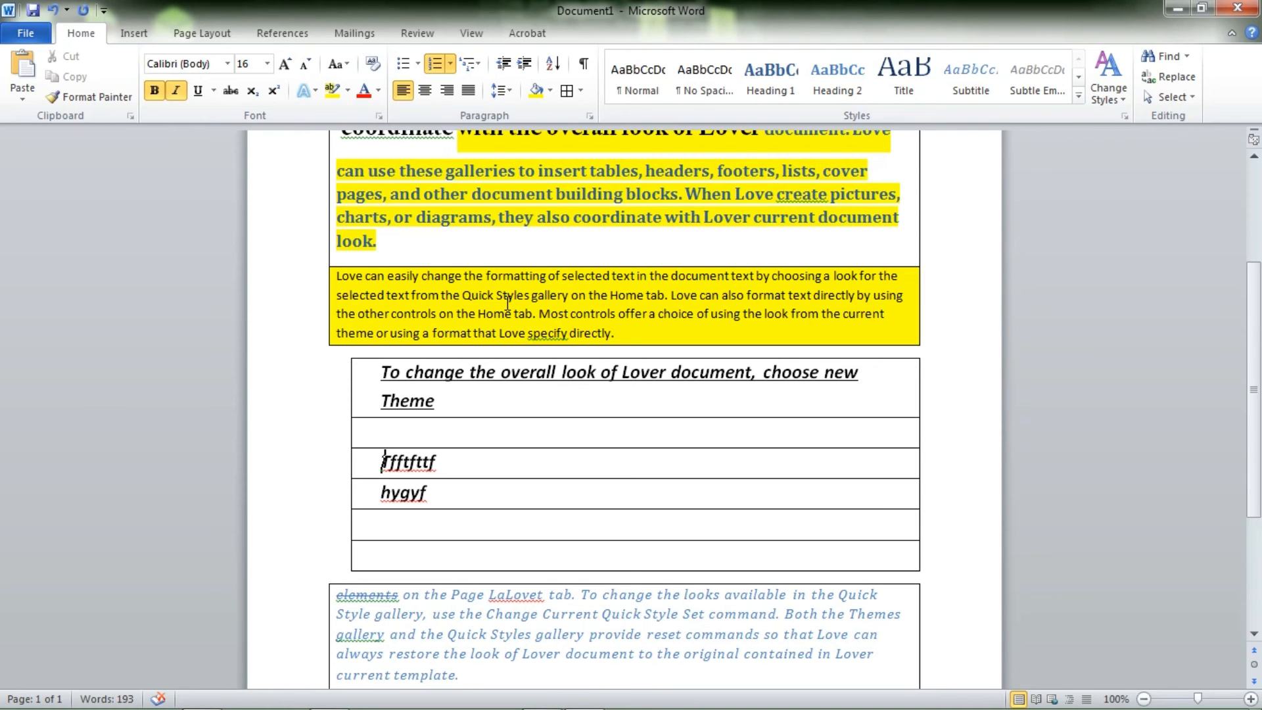